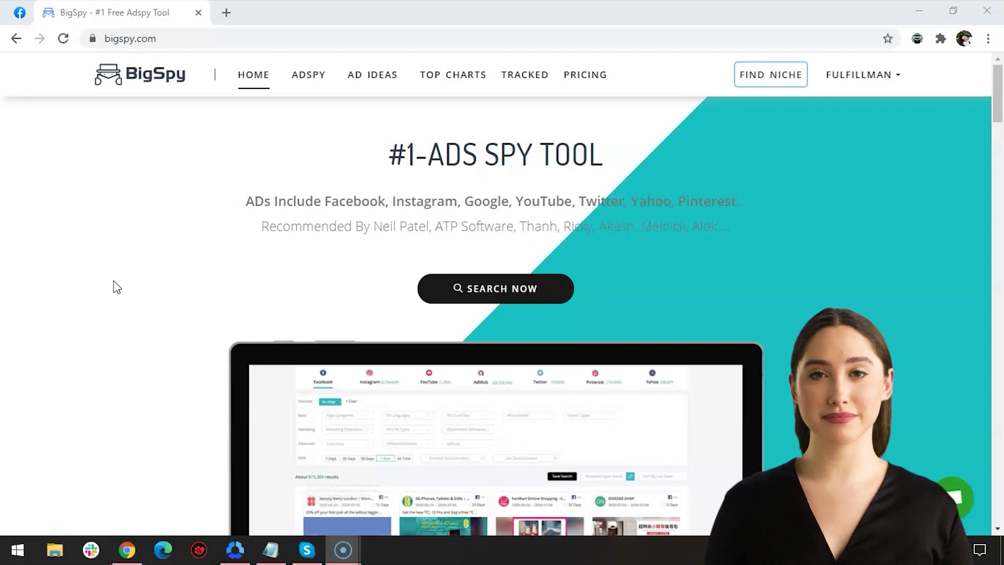
Step: Open the ADSPY Facebook ad search page and place the cursor in the empty Exclude field
click(169, 43)
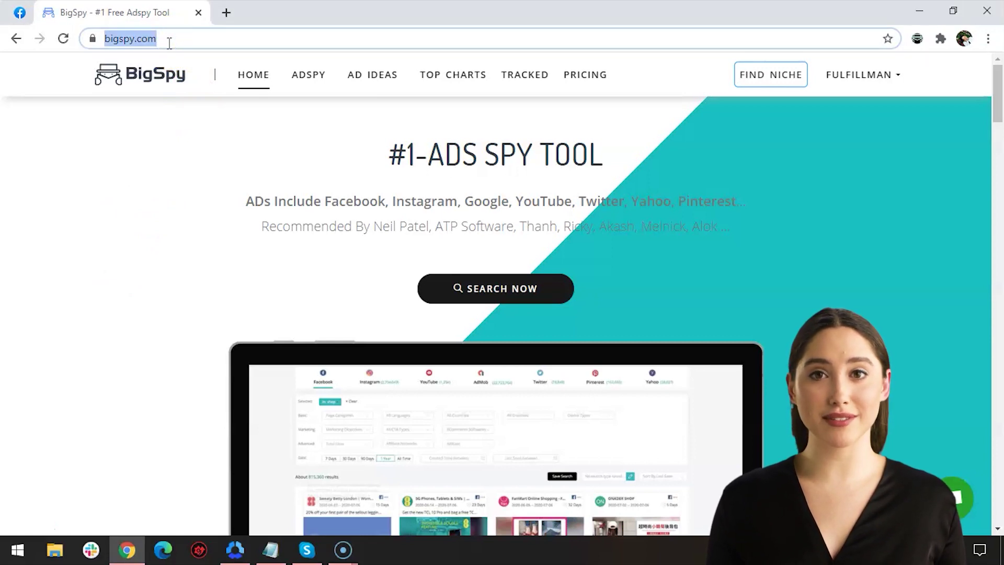
click(309, 86)
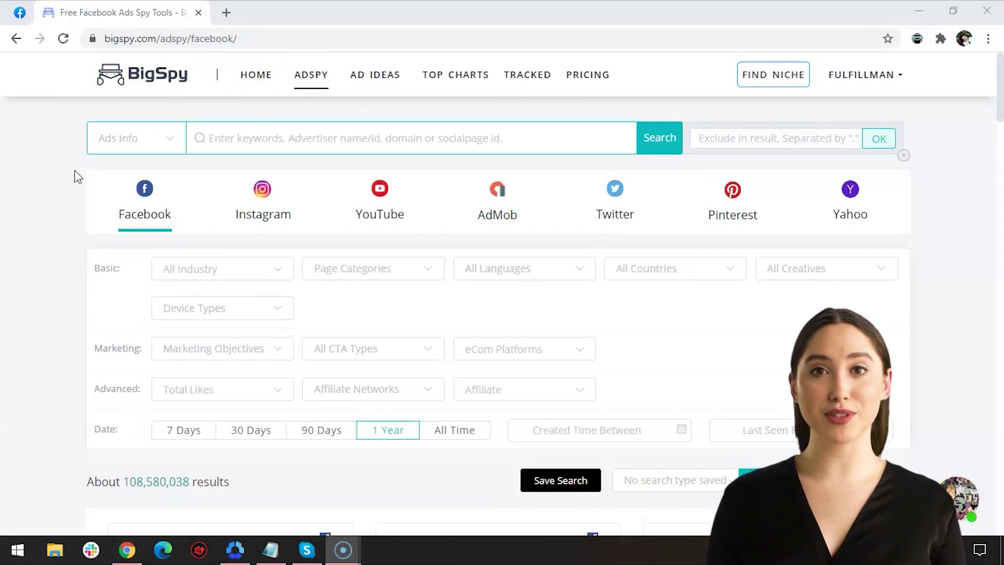
scroll(105, 183, down, 1)
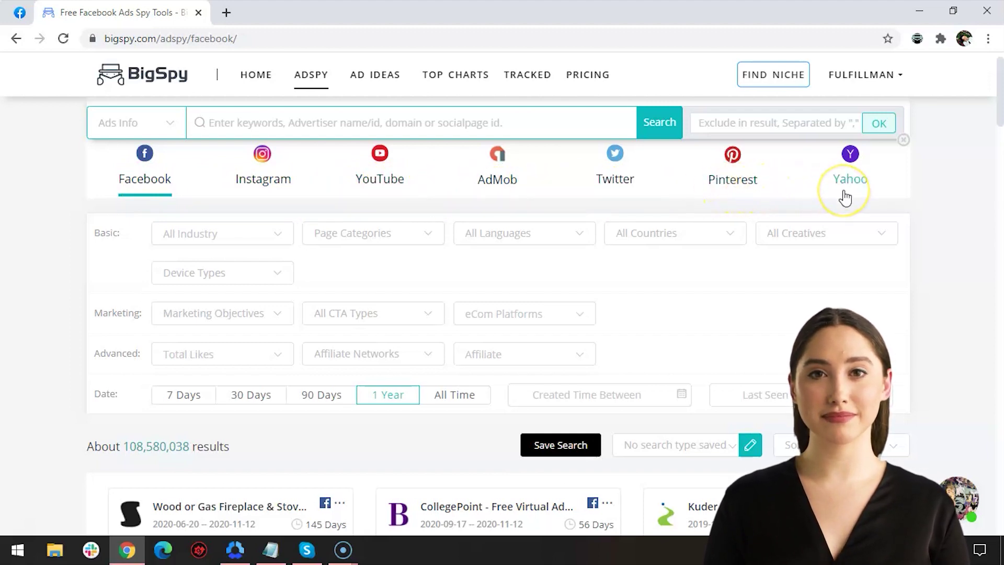
scroll(992, 129, down, 2)
scroll(992, 129, up, 1)
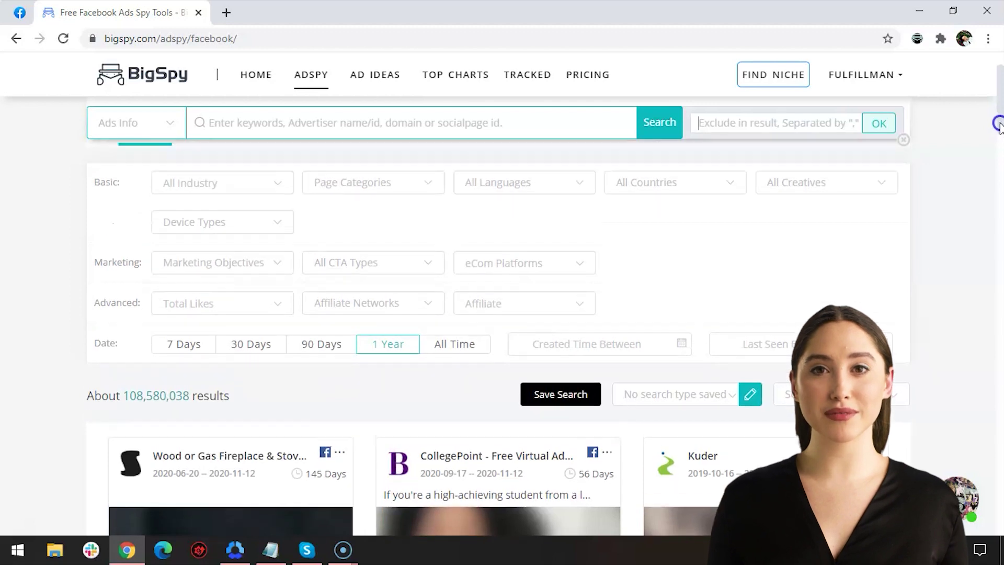
scroll(243, 163, up, 3)
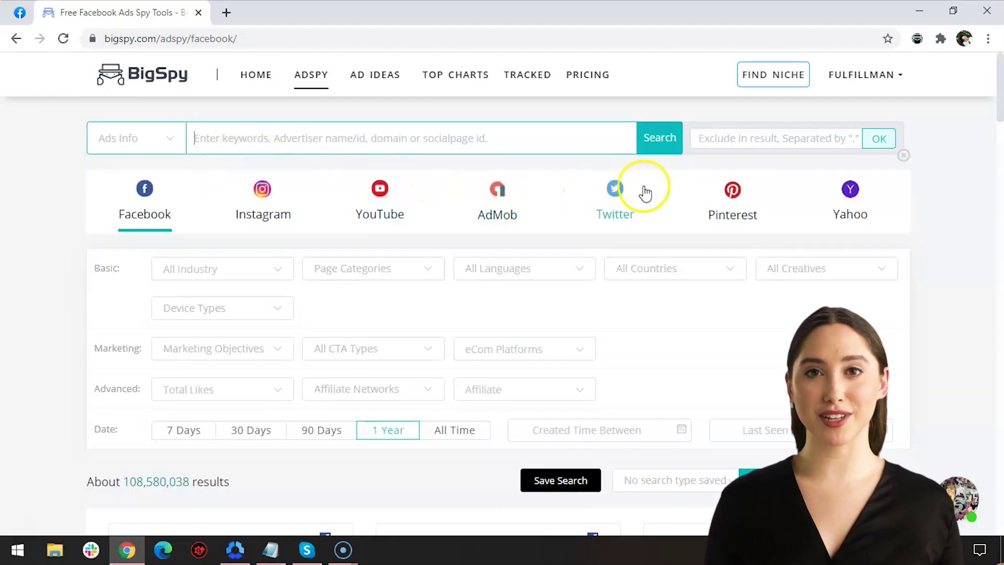
click(707, 142)
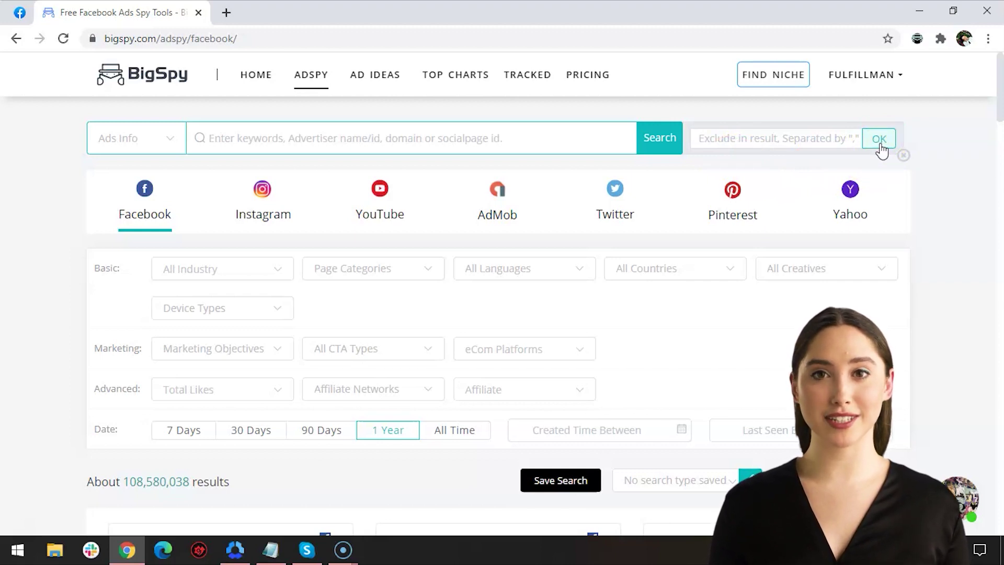
scroll(89, 183, down, 2)
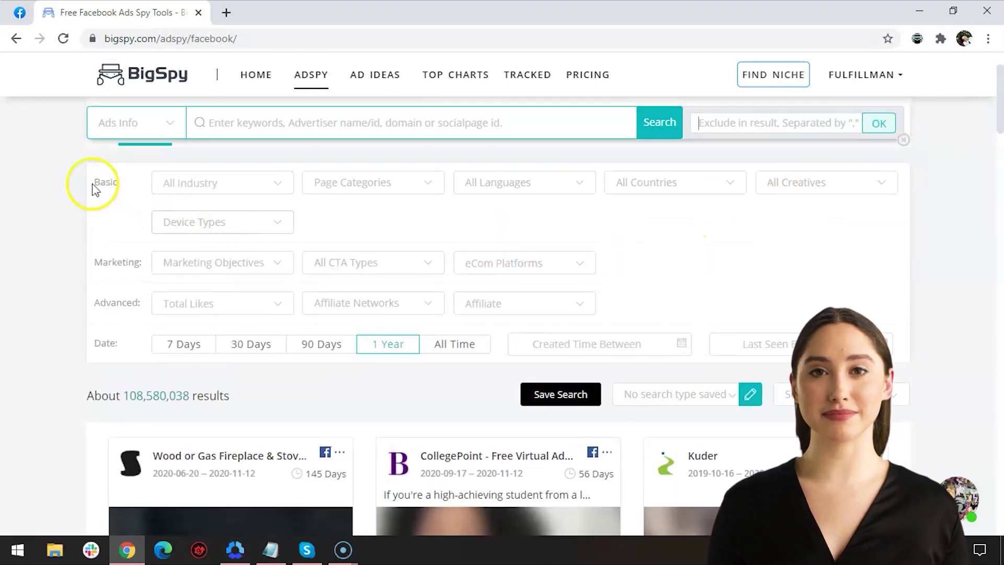
click(281, 186)
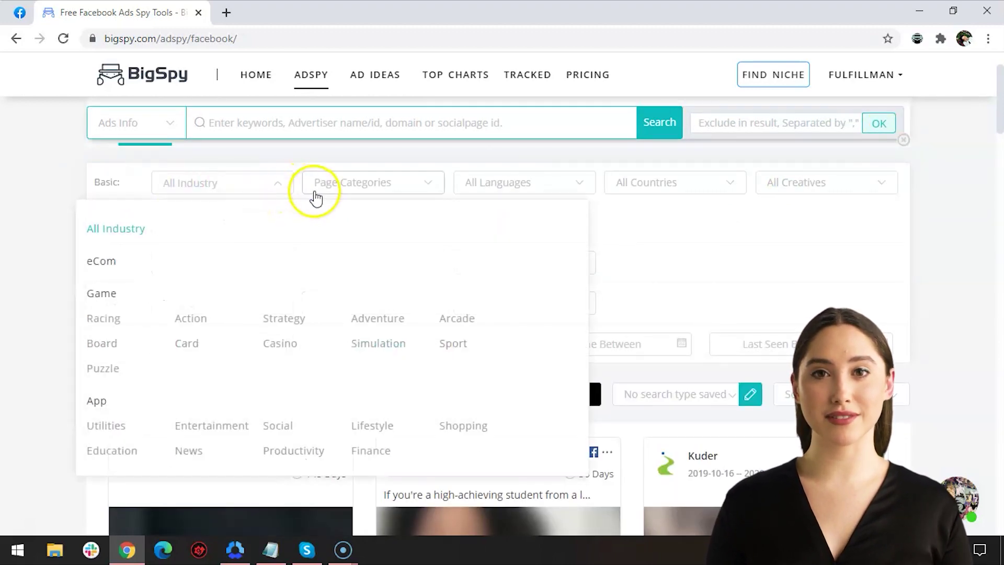
click(393, 189)
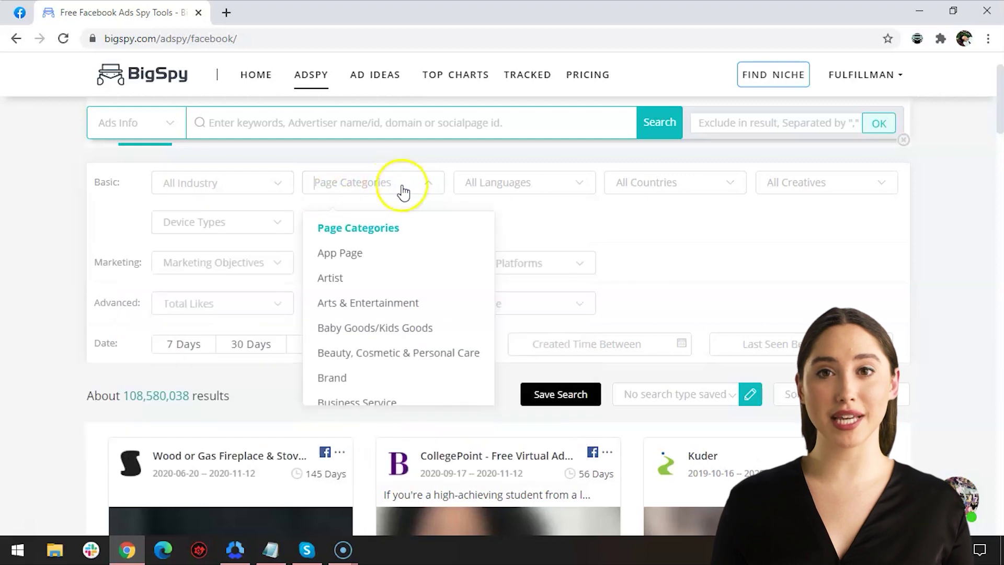
mouse_move(493, 229)
mouse_down()
mouse_move(494, 377)
mouse_move(484, 269)
mouse_move(544, 186)
mouse_up()
click(544, 186)
scroll(549, 252, down, 3)
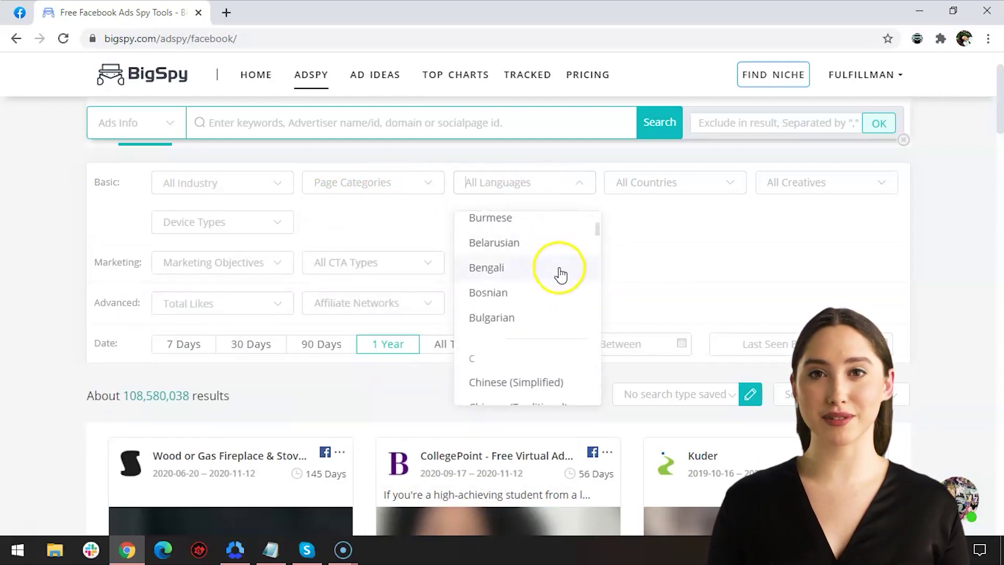
scroll(560, 275, down, 5)
scroll(565, 277, up, 5)
scroll(568, 273, up, 4)
click(716, 184)
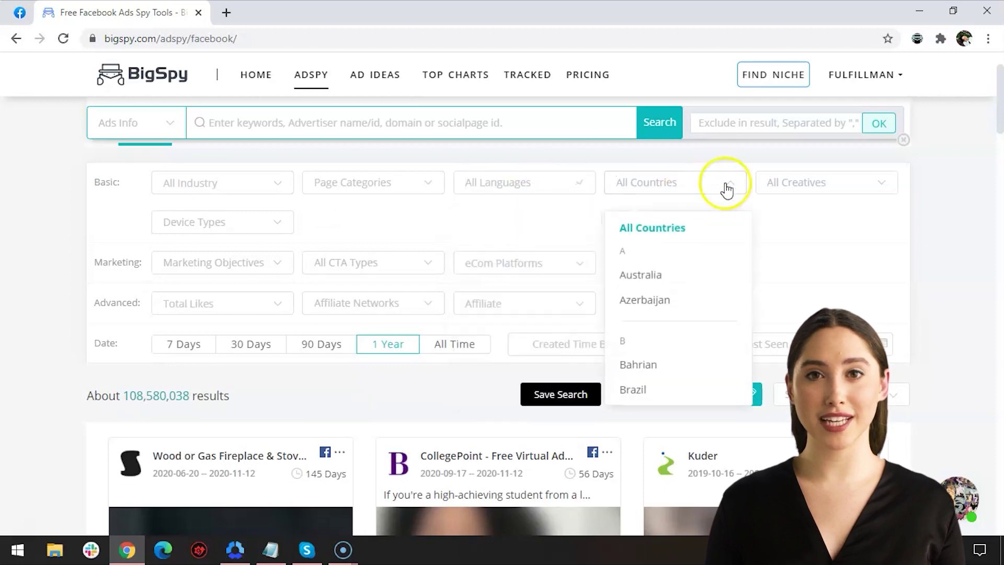
scroll(735, 230, down, 3)
scroll(743, 264, down, 3)
scroll(748, 264, down, 2)
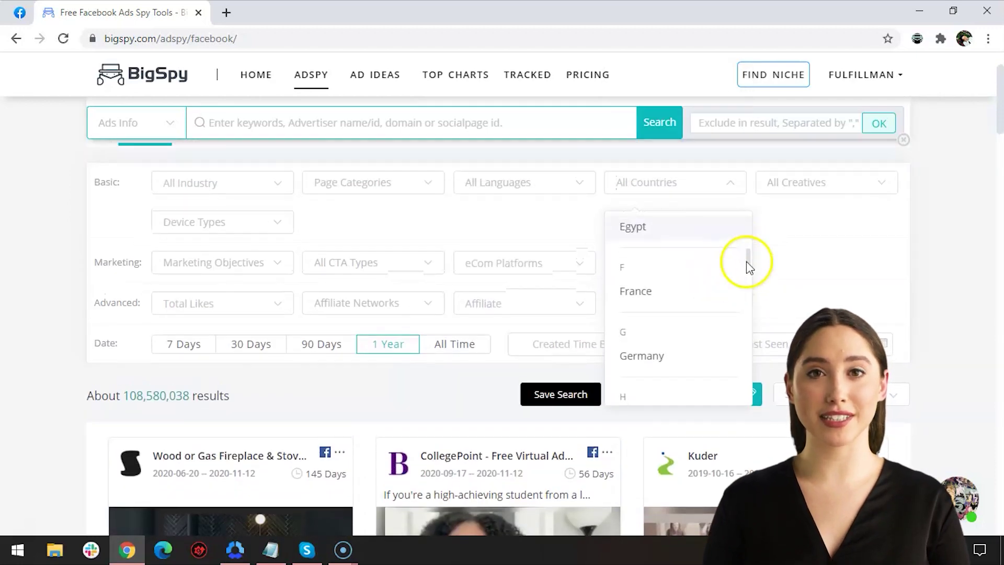
click(872, 183)
click(235, 222)
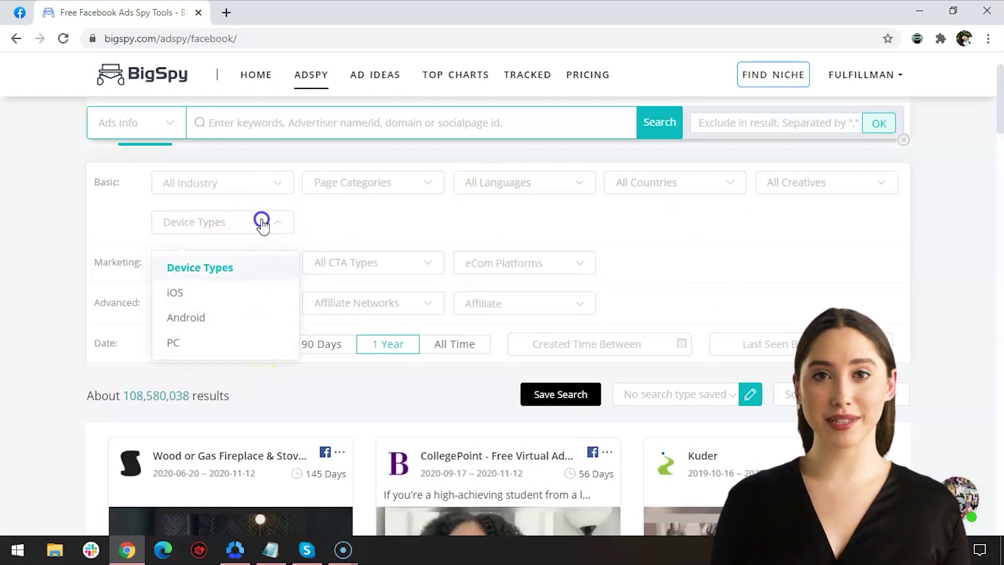
click(264, 222)
drag(96, 262, 141, 262)
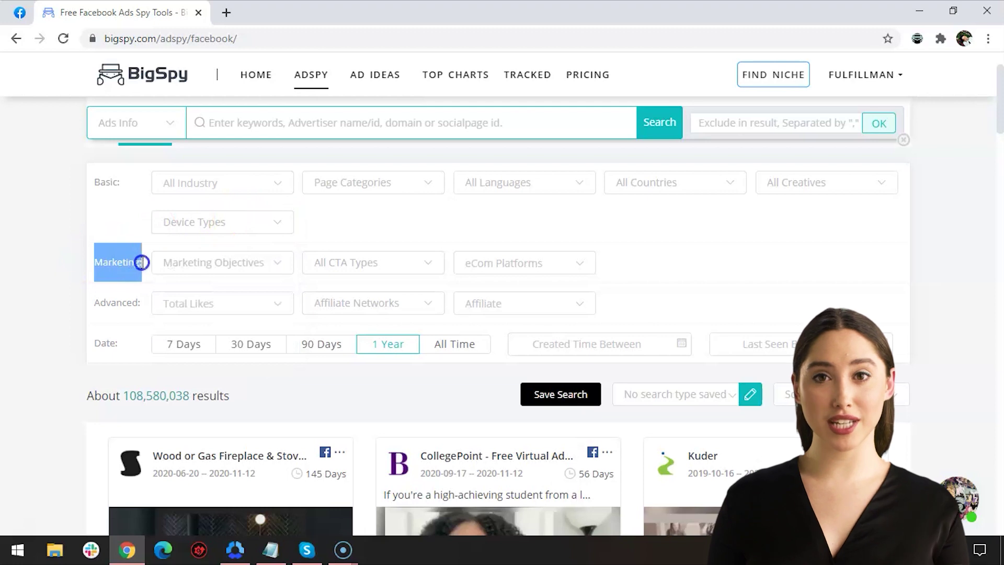
click(278, 266)
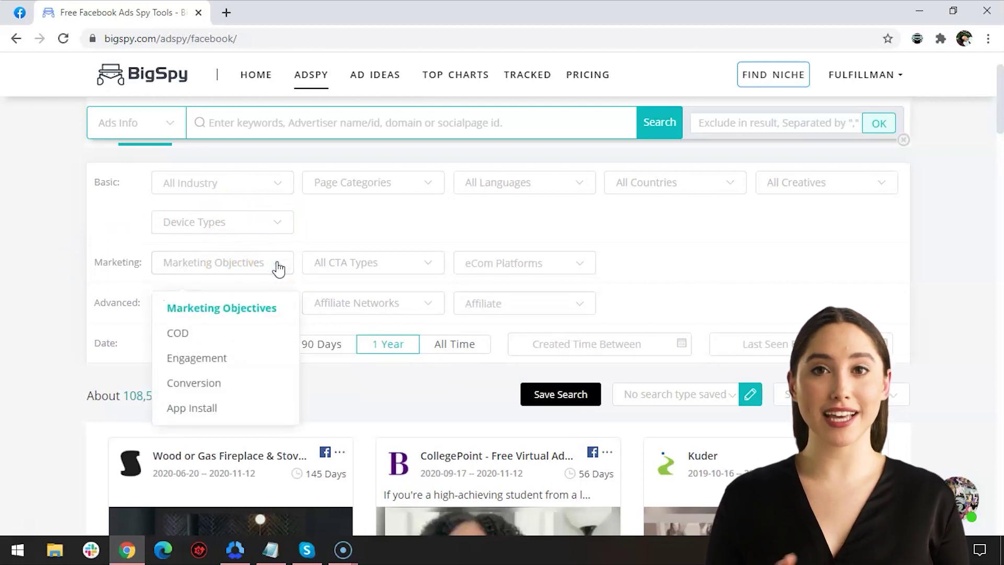
click(432, 268)
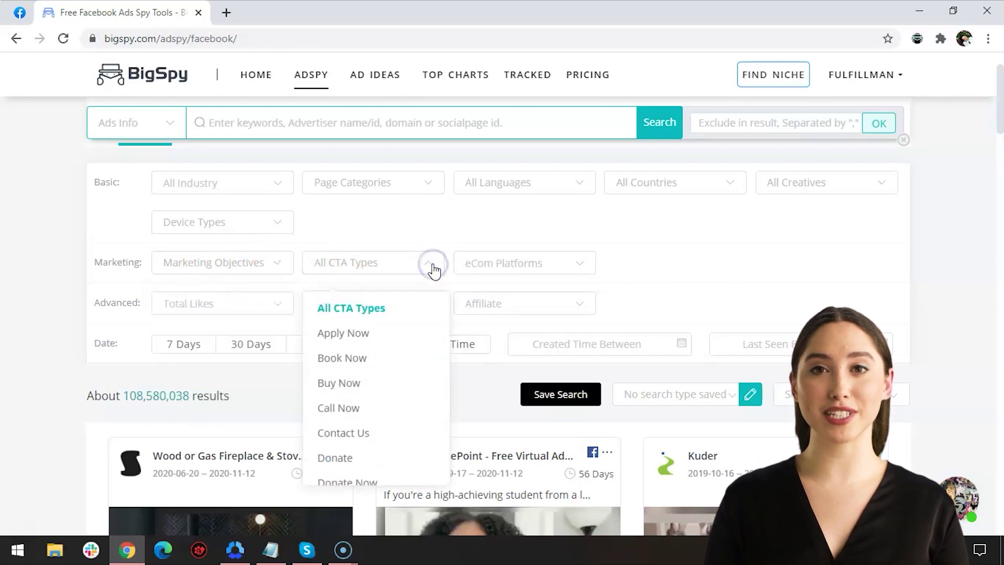
scroll(433, 352, down, 2)
scroll(434, 359, down, 2)
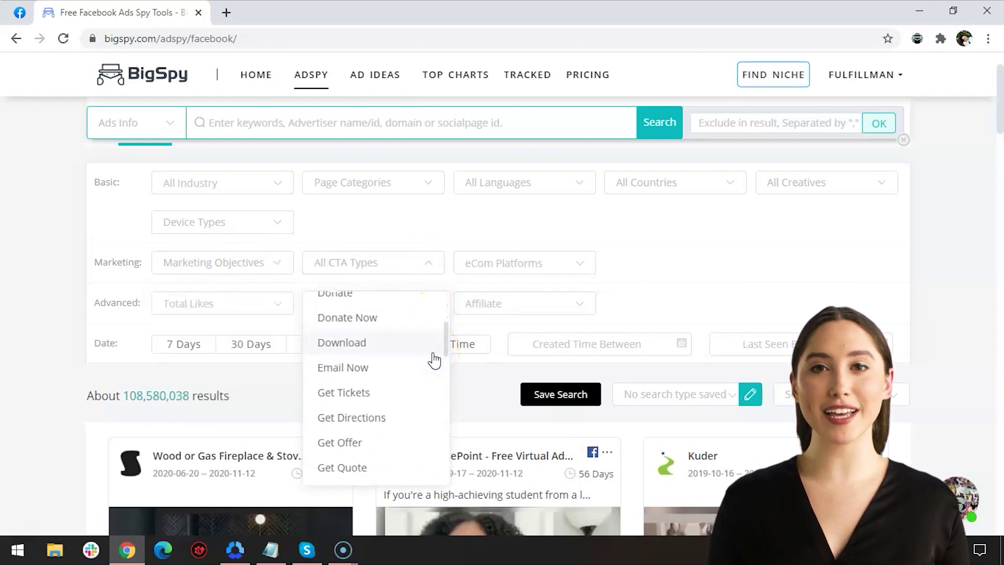
scroll(434, 361, down, 2)
scroll(433, 372, down, 3)
scroll(433, 372, up, 2)
scroll(434, 373, up, 5)
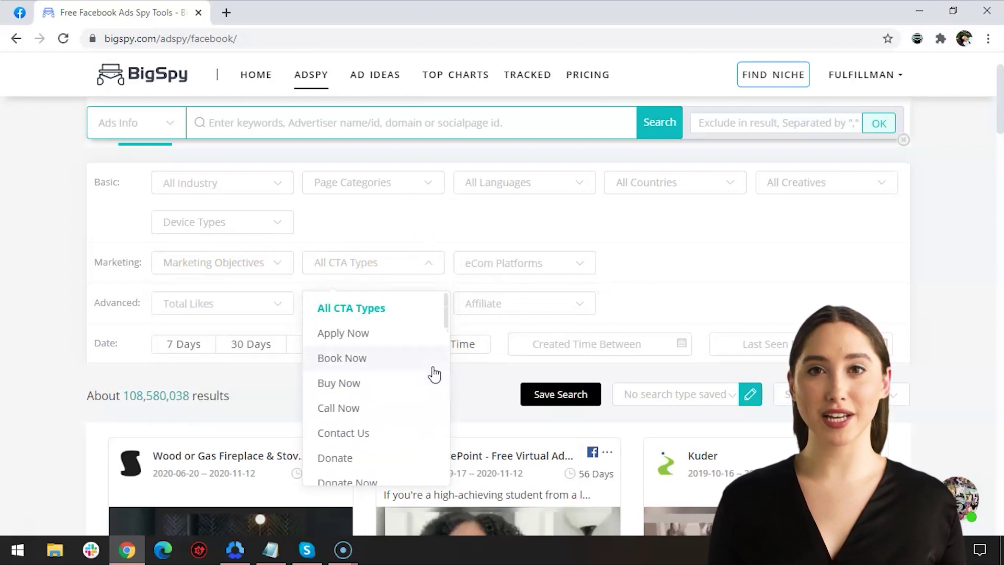
click(577, 268)
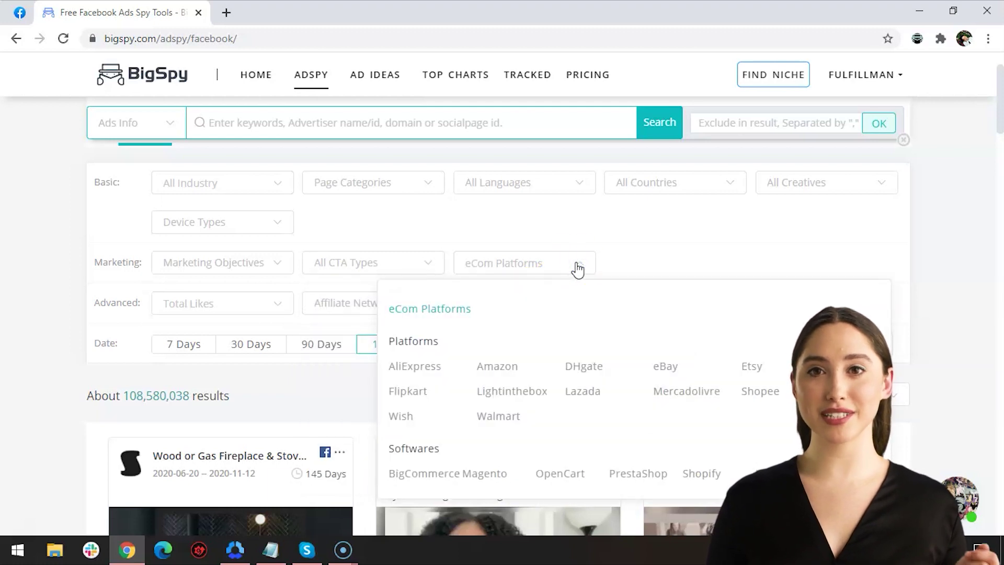
drag(95, 302, 140, 302)
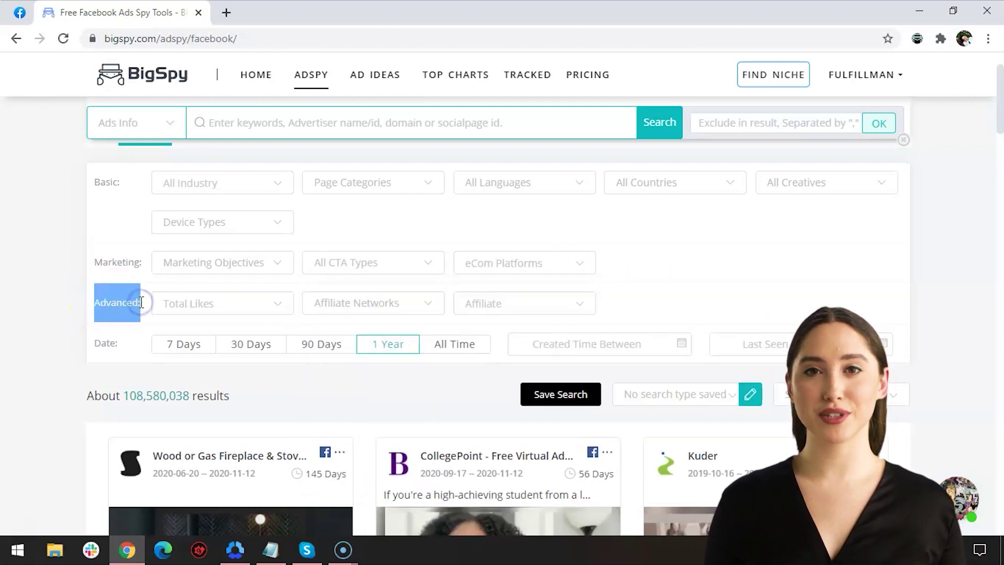
Step: Try the total-likes range slider and browse the affiliate network and affiliate ID filters
click(278, 310)
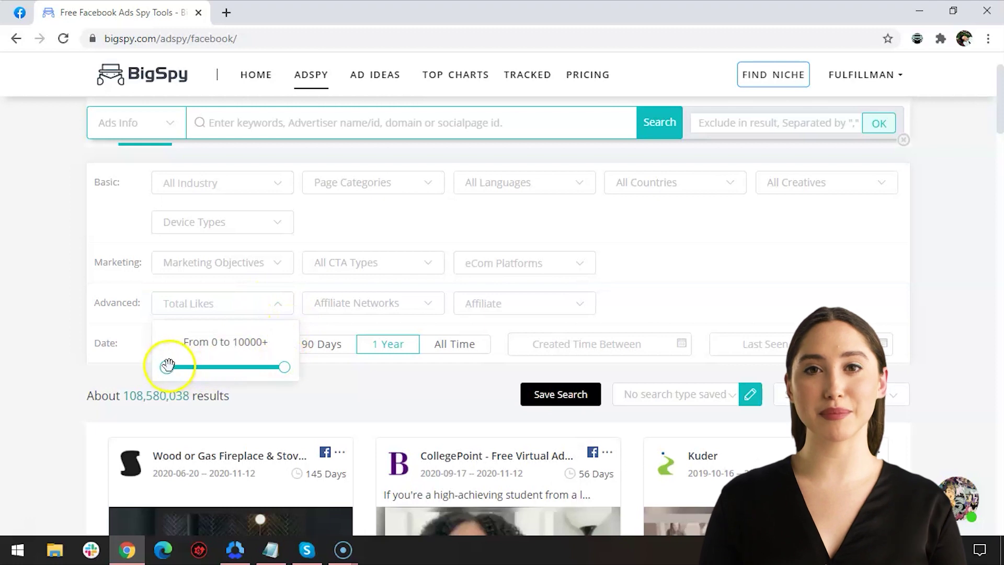
drag(168, 365, 167, 362)
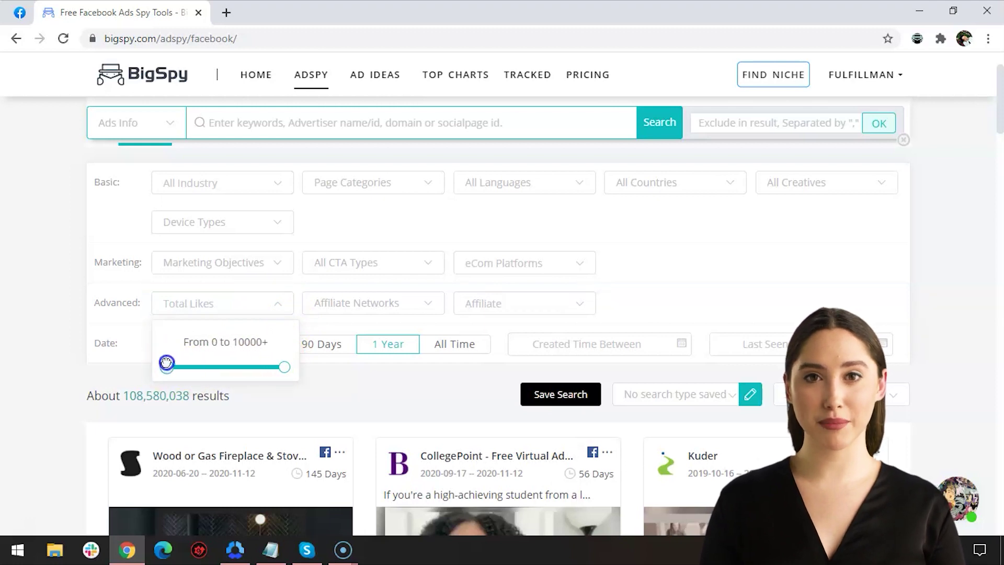
drag(284, 367, 294, 366)
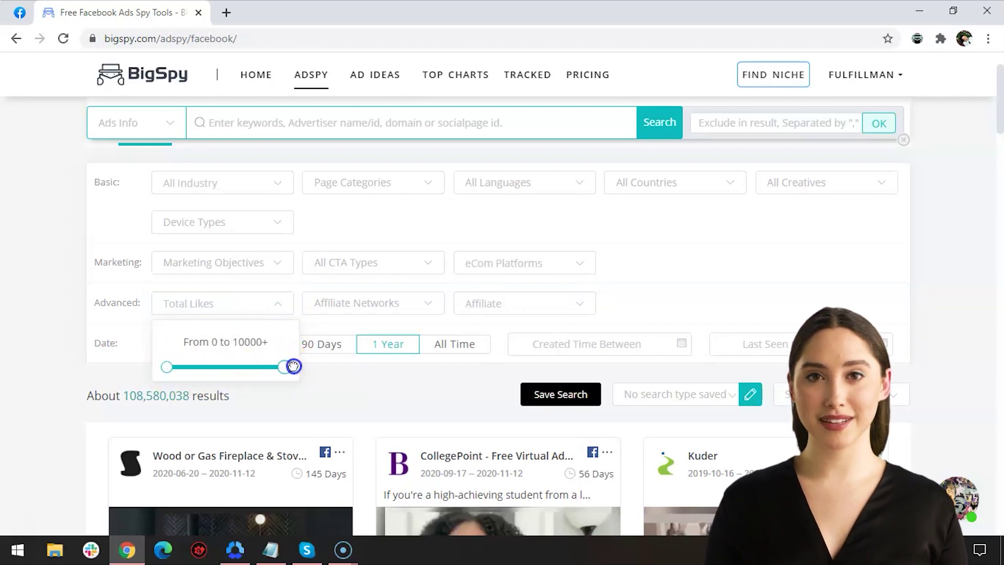
click(301, 319)
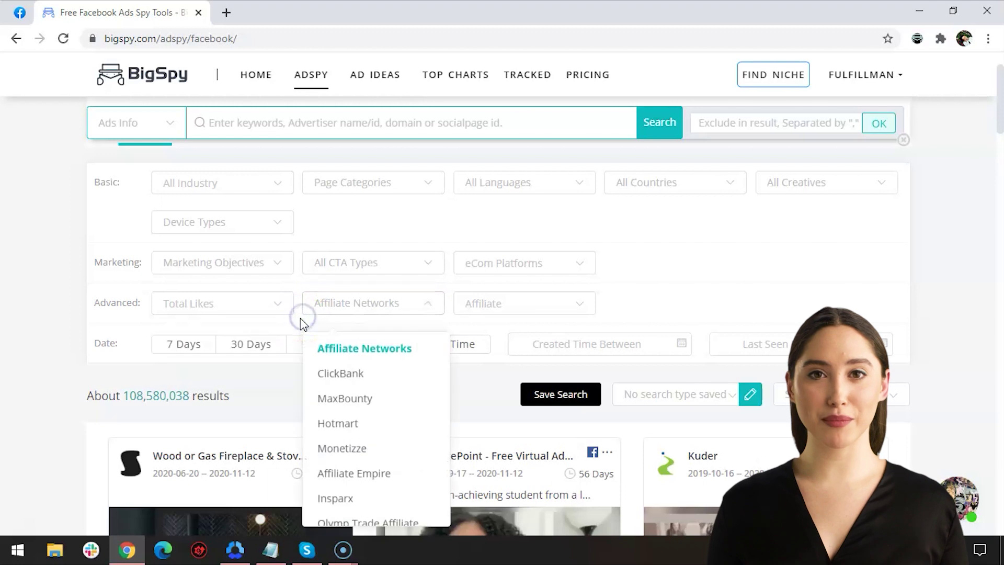
click(437, 308)
scroll(434, 365, down, 1)
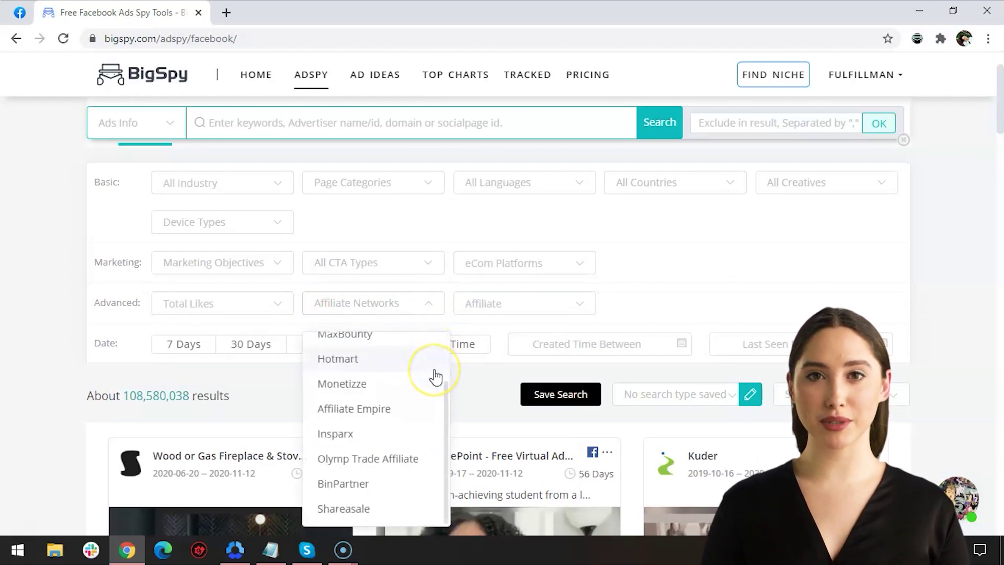
scroll(448, 362, up, 1)
click(578, 303)
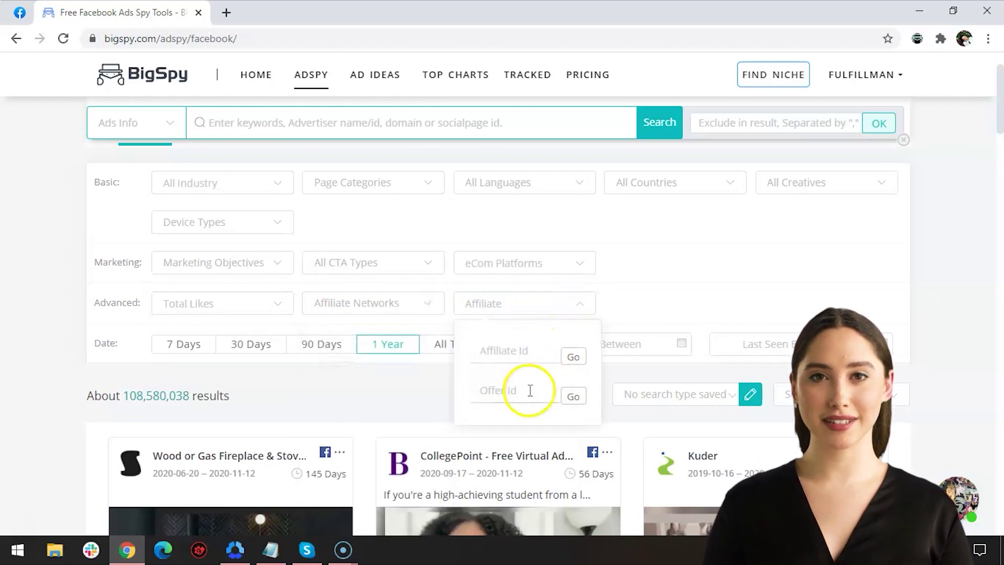
click(592, 312)
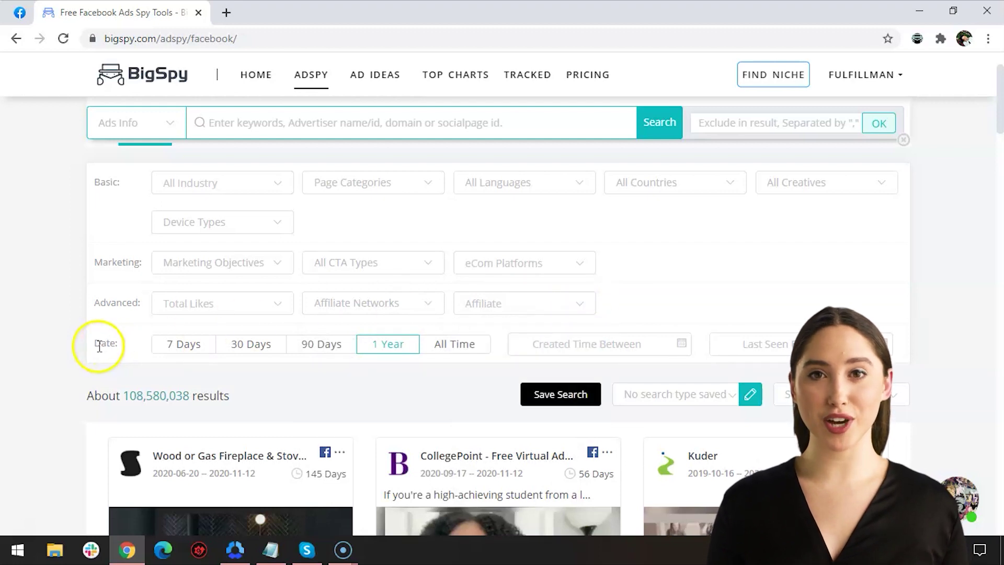
Step: Step the date filter through 7 Days, 30 Days, 90 Days, 1 Year to All Time
drag(100, 343, 116, 344)
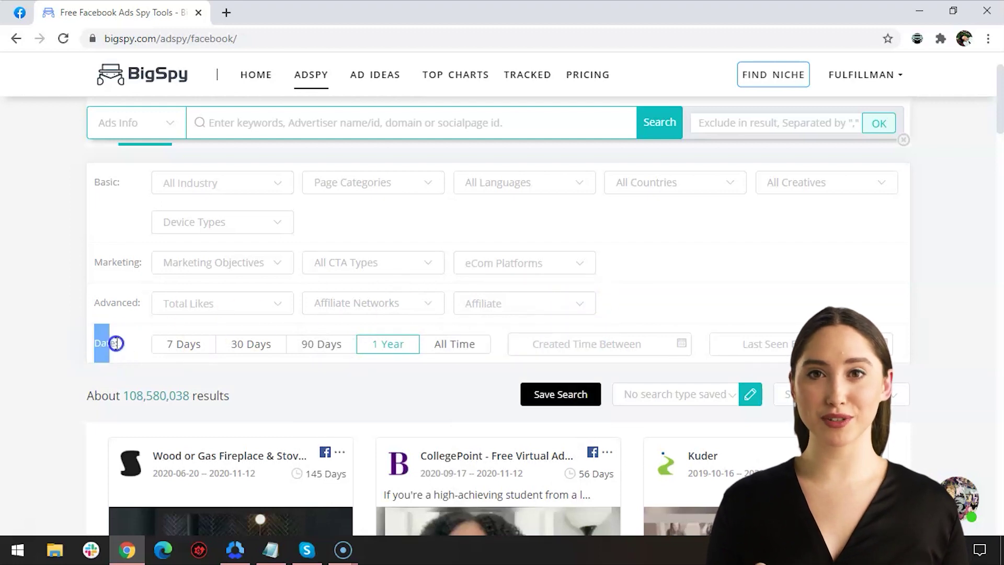
click(197, 348)
click(246, 350)
click(321, 348)
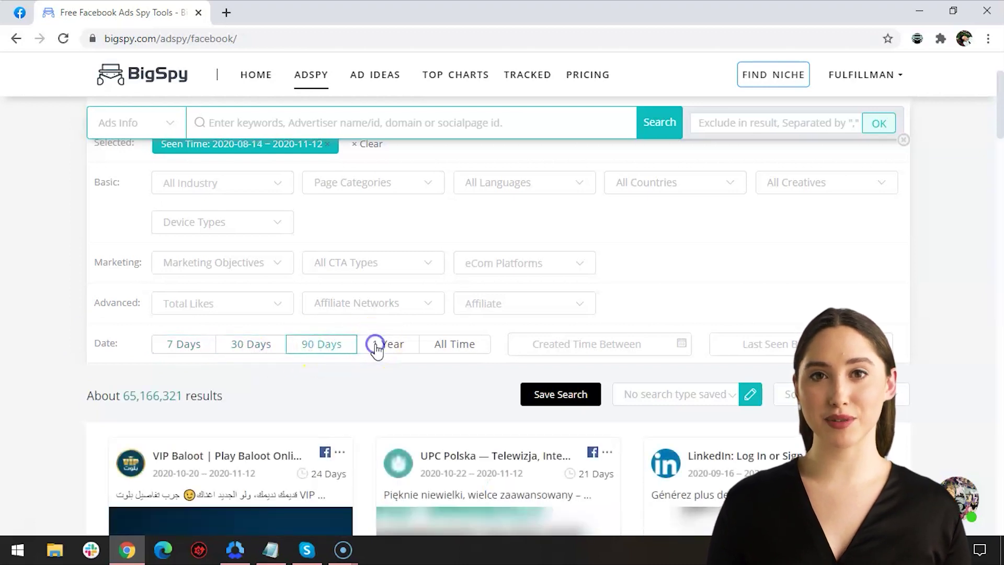
click(398, 348)
click(450, 346)
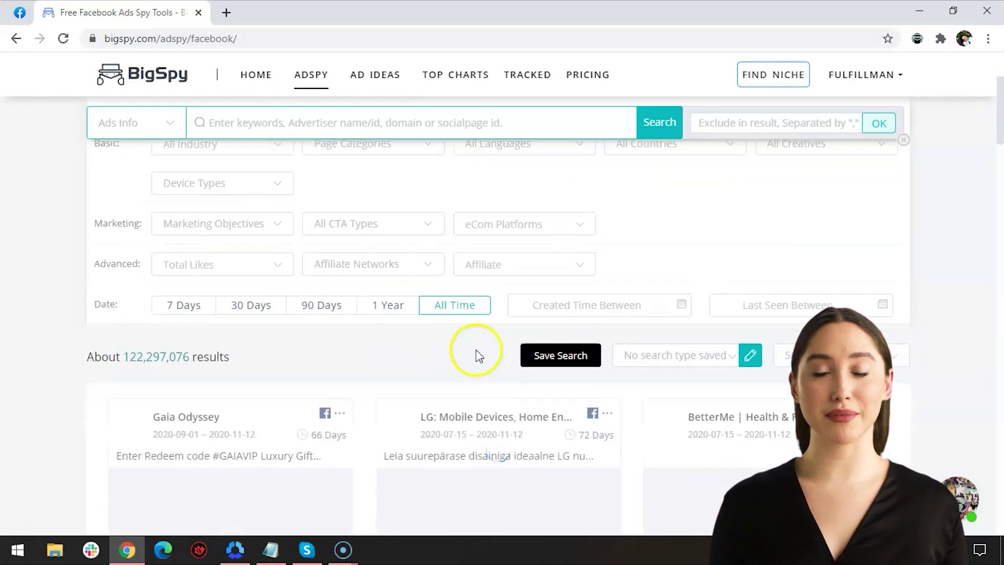
scroll(523, 335, down, 1)
click(563, 271)
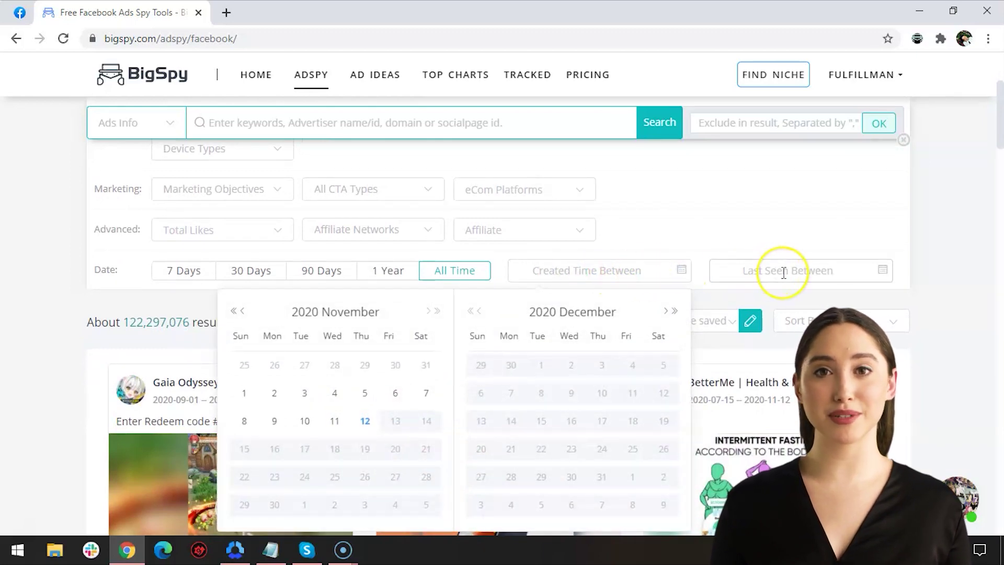
click(783, 272)
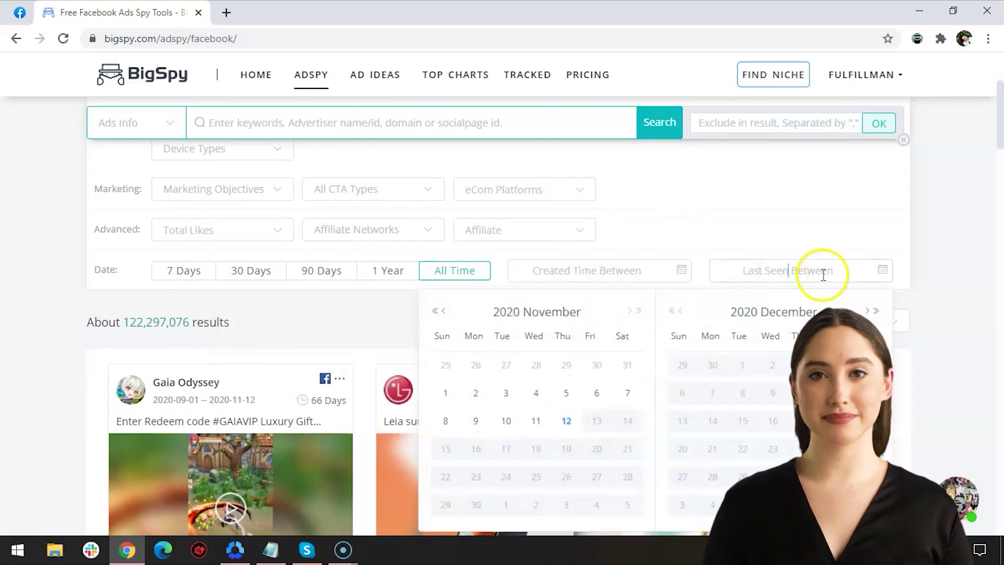
click(927, 280)
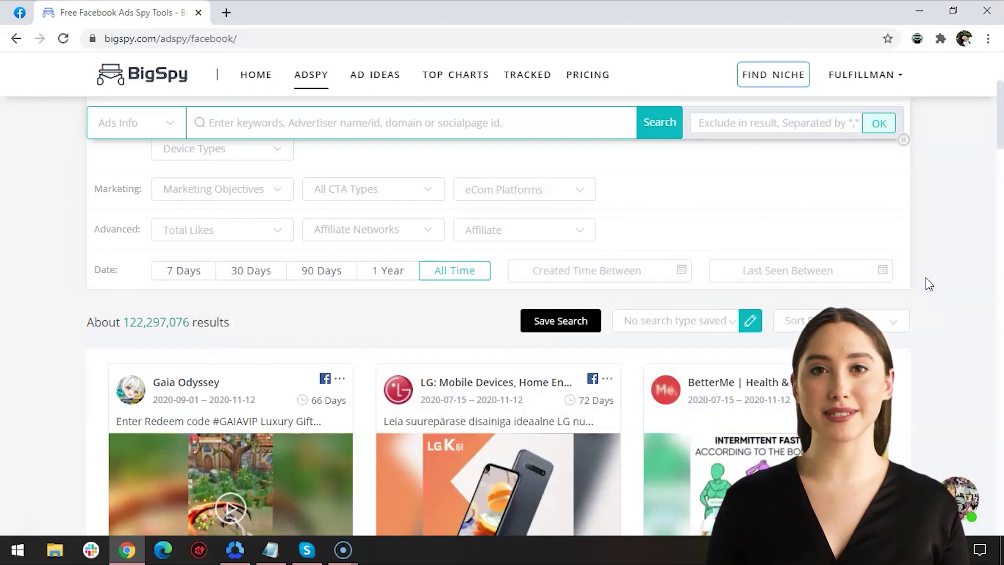
Step: Review the Sort options and saved search types, then return the date filter to 1 Year
click(891, 327)
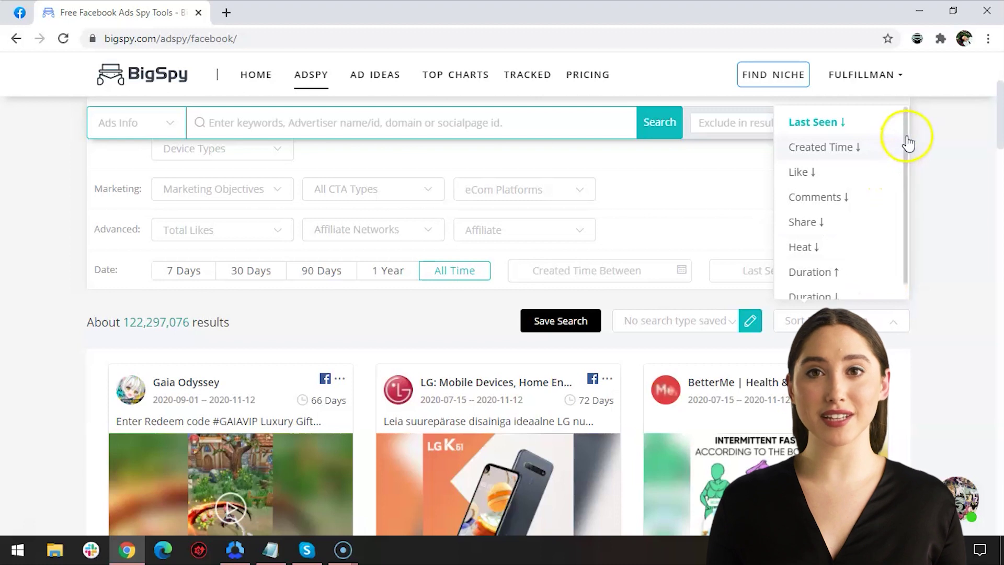
drag(908, 143, 913, 135)
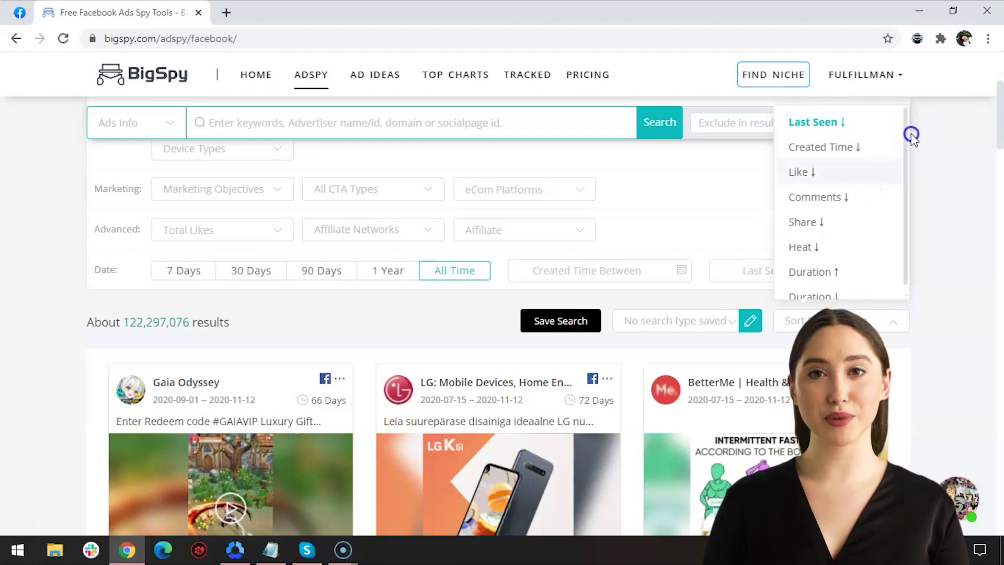
click(891, 328)
click(714, 327)
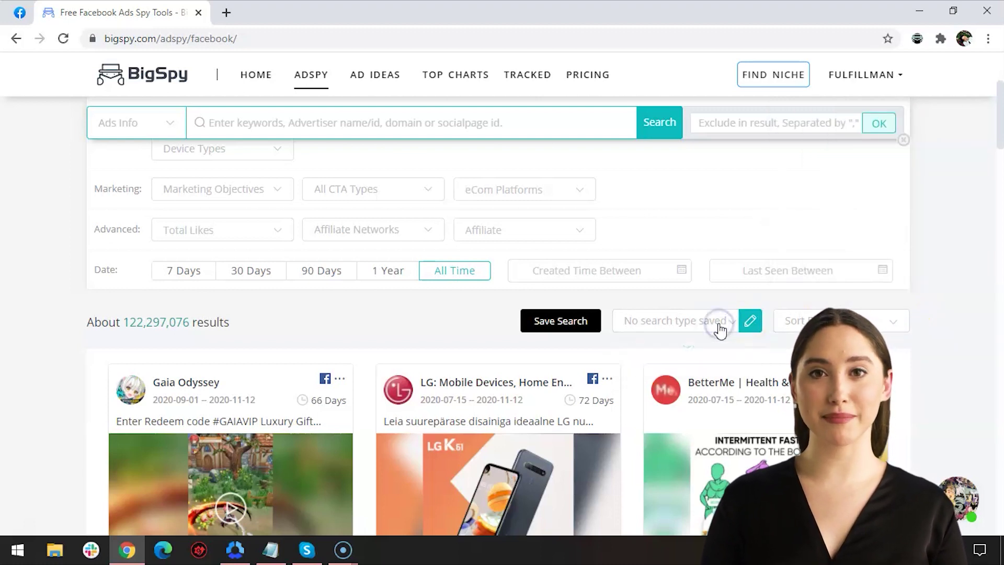
scroll(523, 210, up, 3)
click(393, 140)
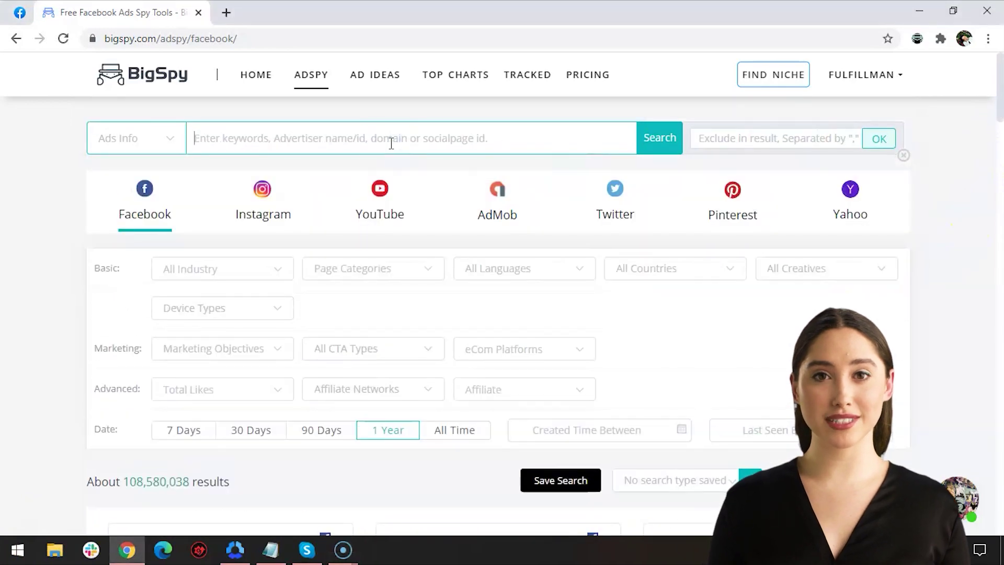
Step: Search for 'Skull' ads and restrict them to the eCom industry
text(Skull)
click(648, 140)
click(276, 310)
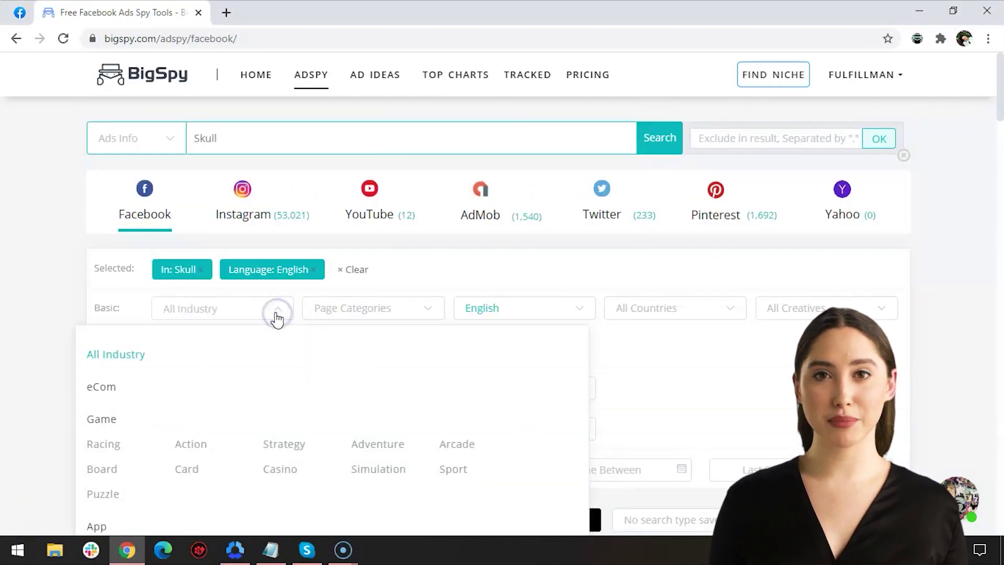
click(101, 392)
click(448, 269)
Step: Limit the Skull ads to English-language ads from All Time
click(578, 313)
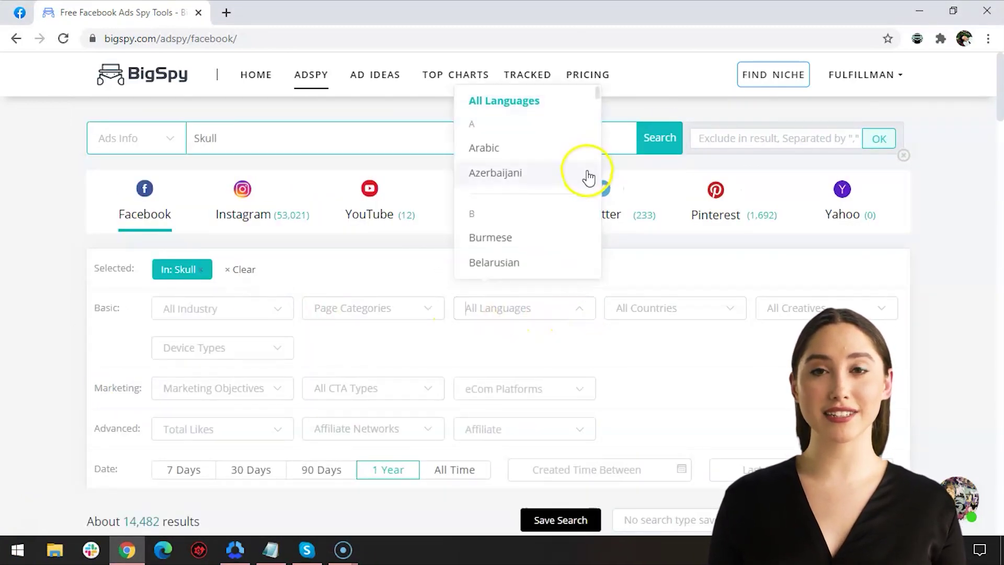
scroll(580, 199, down, 3)
scroll(581, 199, down, 3)
click(560, 139)
click(446, 478)
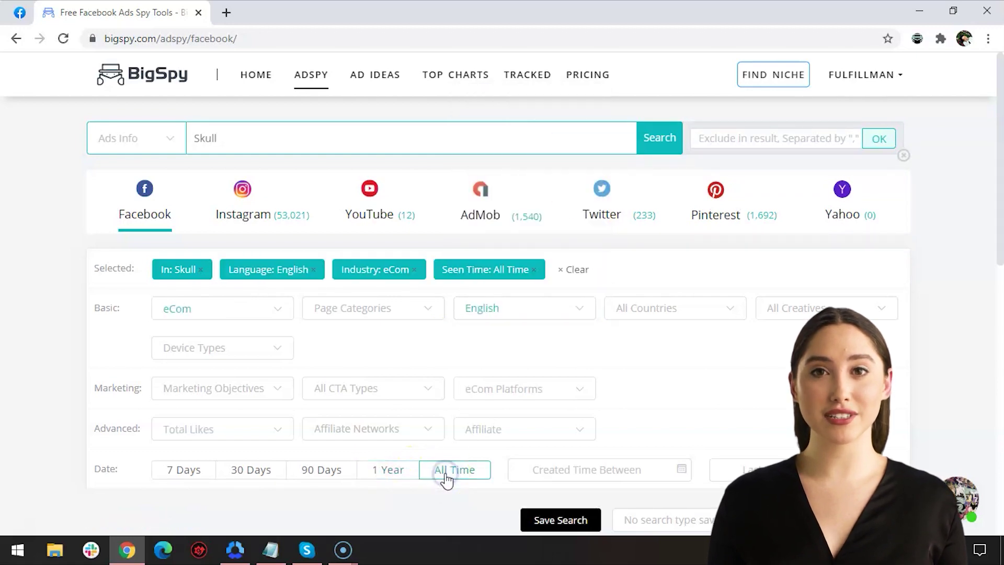
Step: Sort the Skull results by shares and open the first ad's details
scroll(610, 471, down, 5)
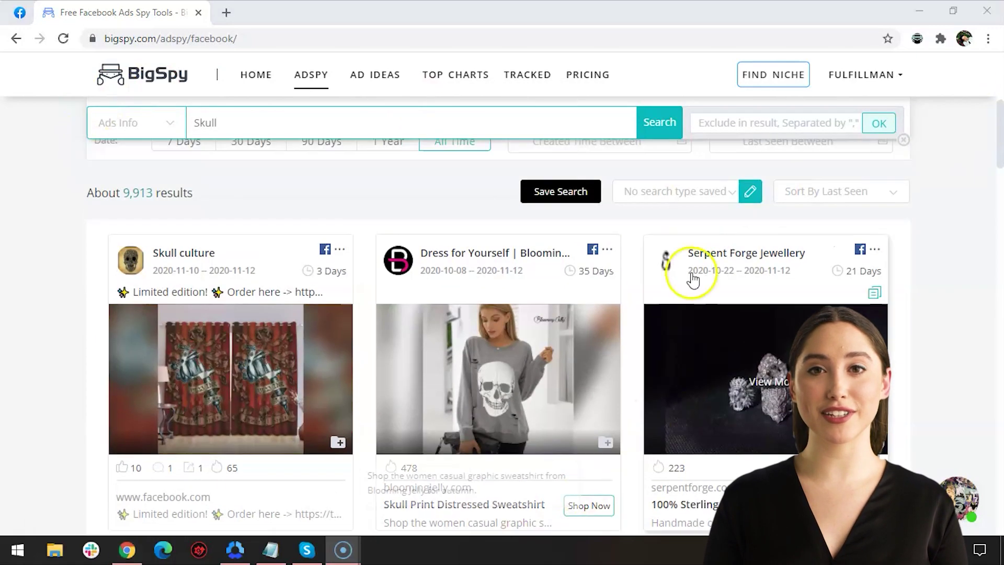
click(884, 192)
scroll(835, 312, down, 1)
click(828, 312)
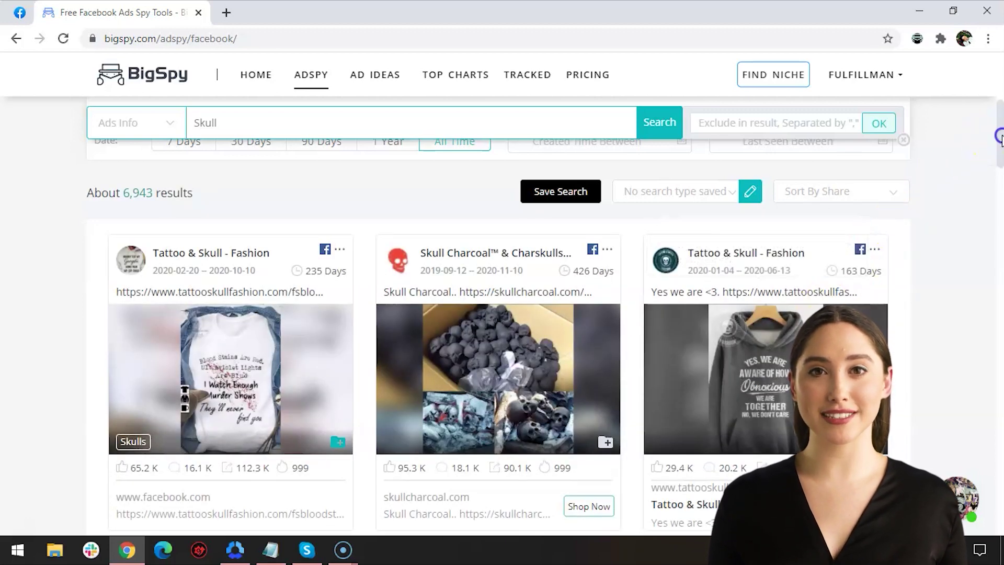
scroll(1000, 137, down, 1)
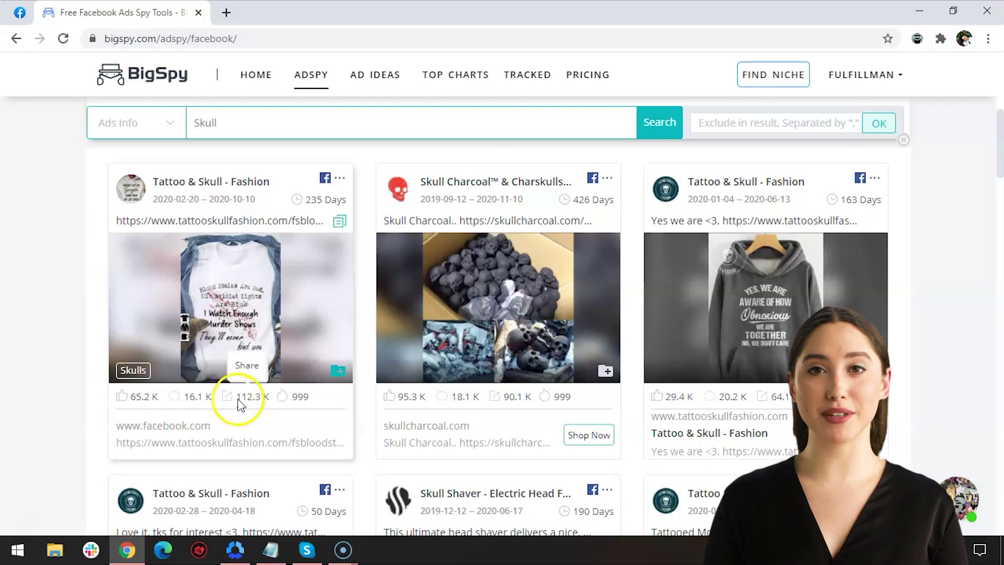
mouse_move(282, 468)
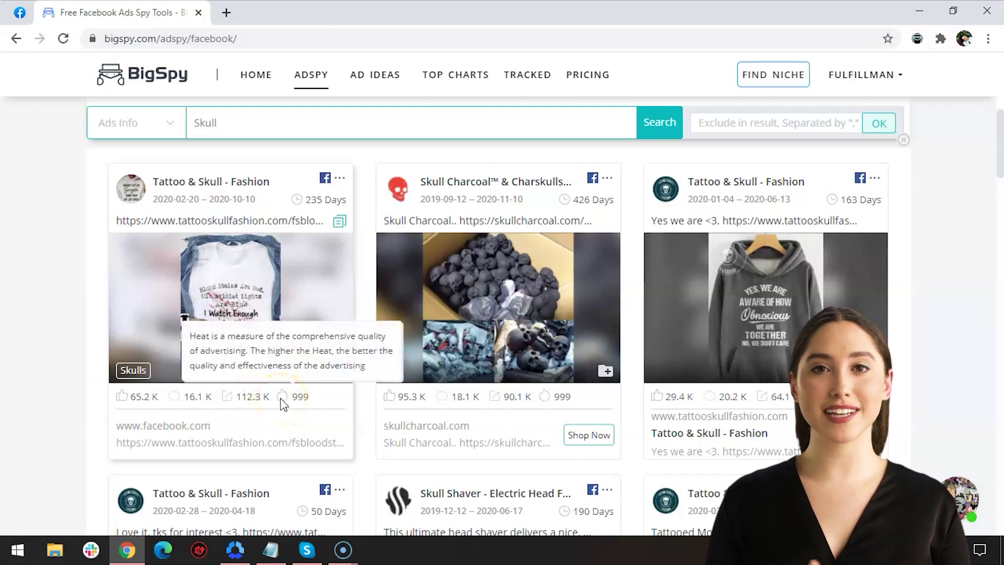
click(233, 314)
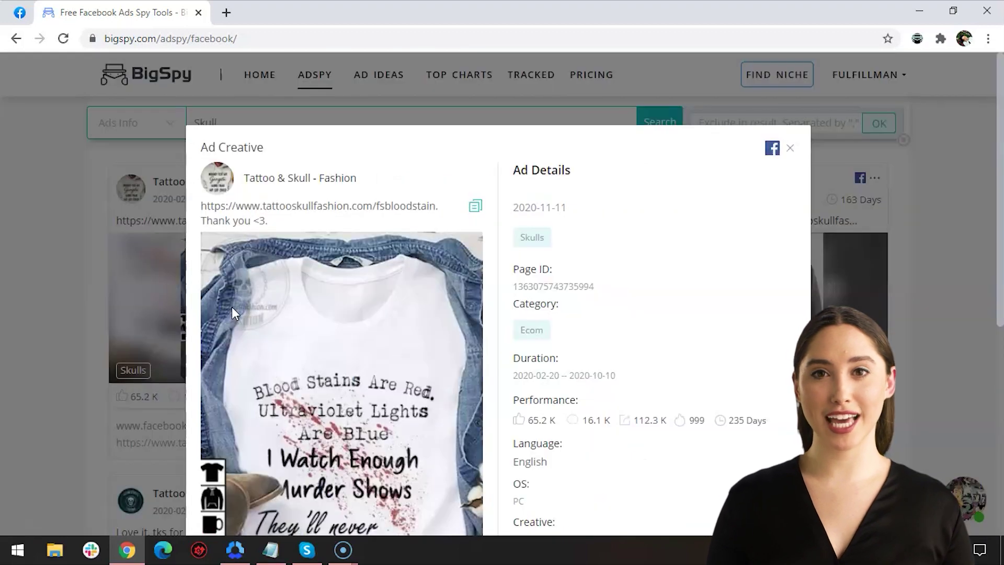
Step: Save the blood-stains shirt ad for later from its popup
drag(513, 168, 570, 168)
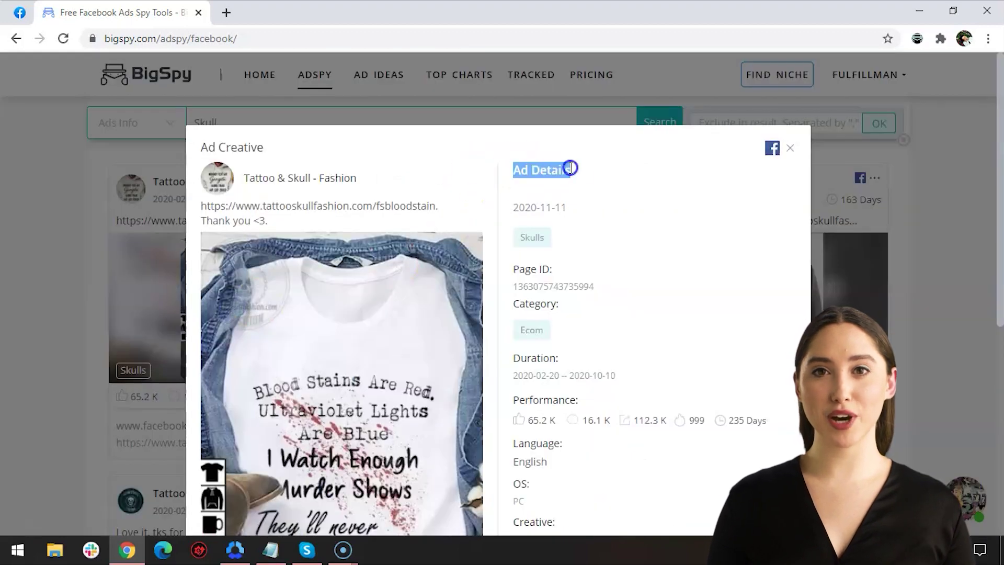
scroll(661, 209, down, 1)
scroll(574, 360, down, 3)
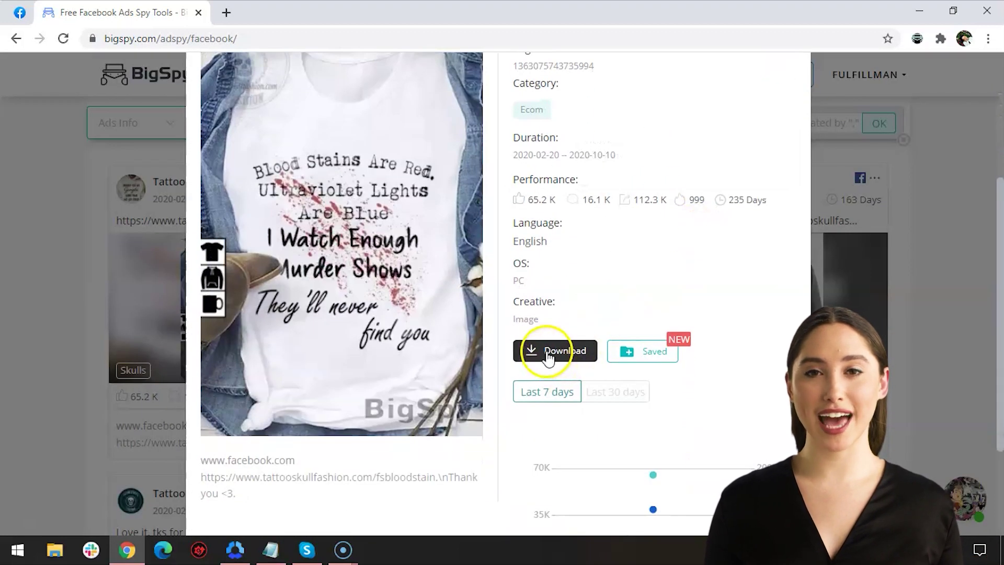
click(648, 353)
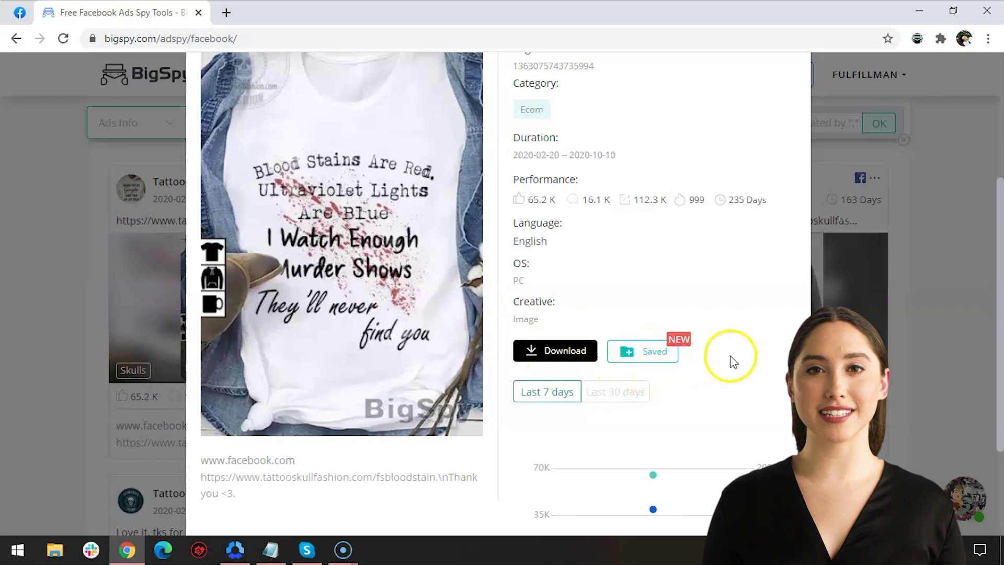
scroll(729, 358, down, 3)
Step: Inspect the ad's detailed insight page, then close it to return to Skull results
click(755, 465)
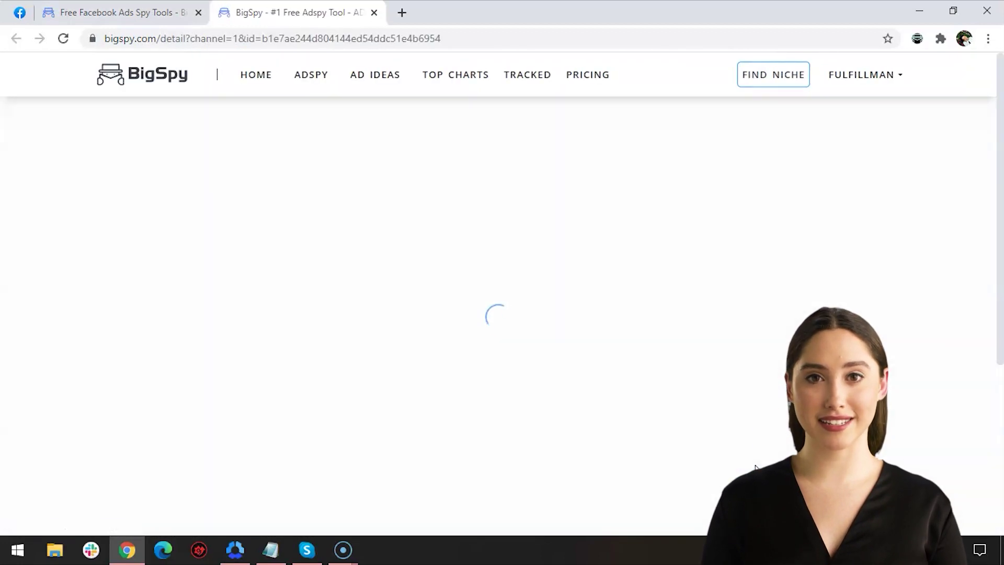
drag(997, 126, 997, 292)
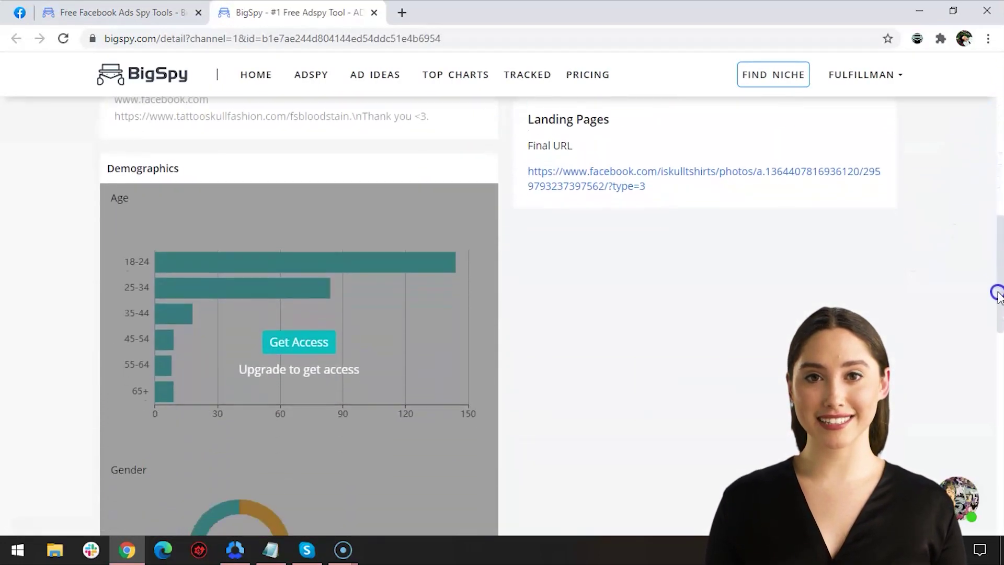
drag(104, 152, 237, 181)
scroll(314, 209, down, 2)
click(374, 229)
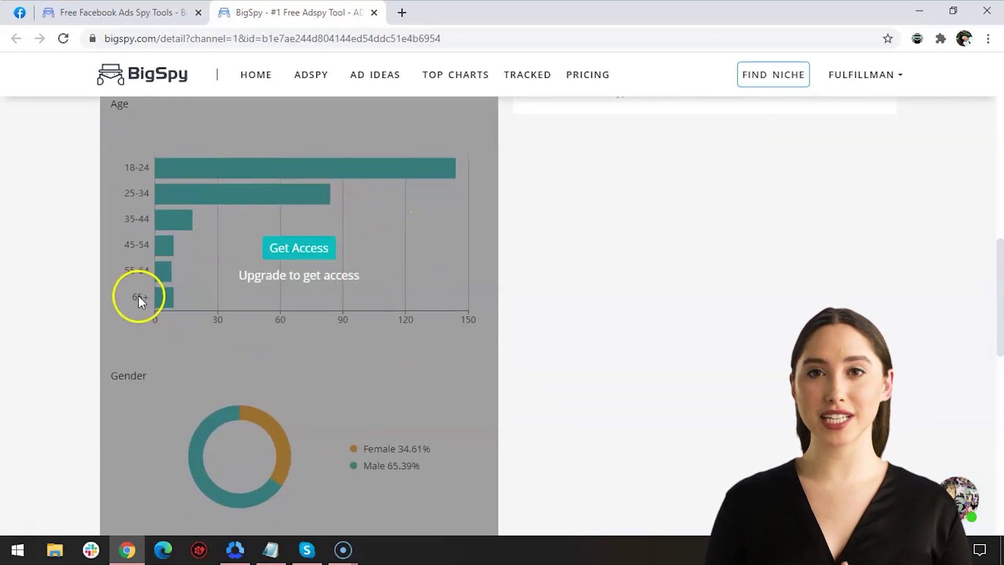
drag(998, 286, 1000, 78)
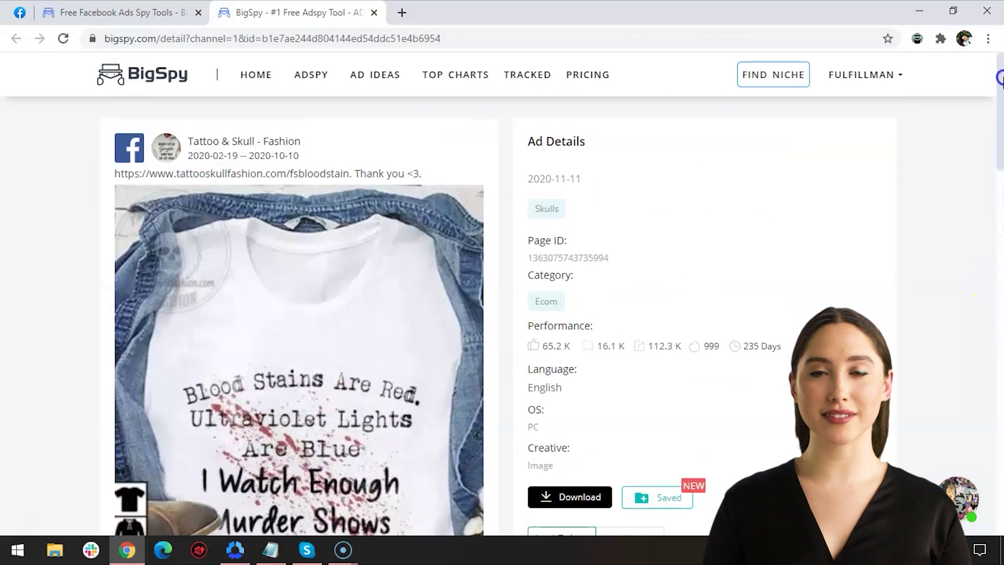
click(374, 13)
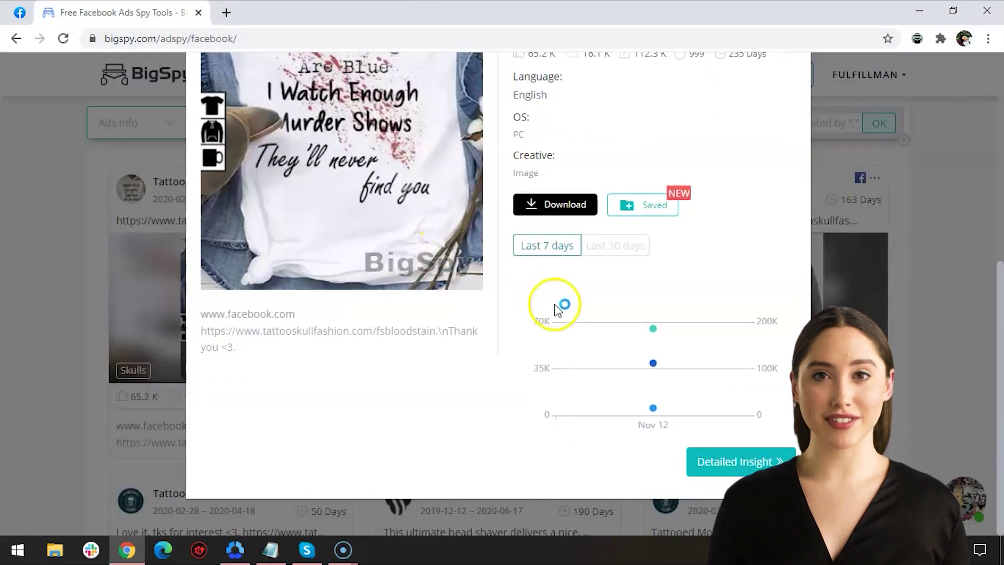
scroll(561, 303, up, 5)
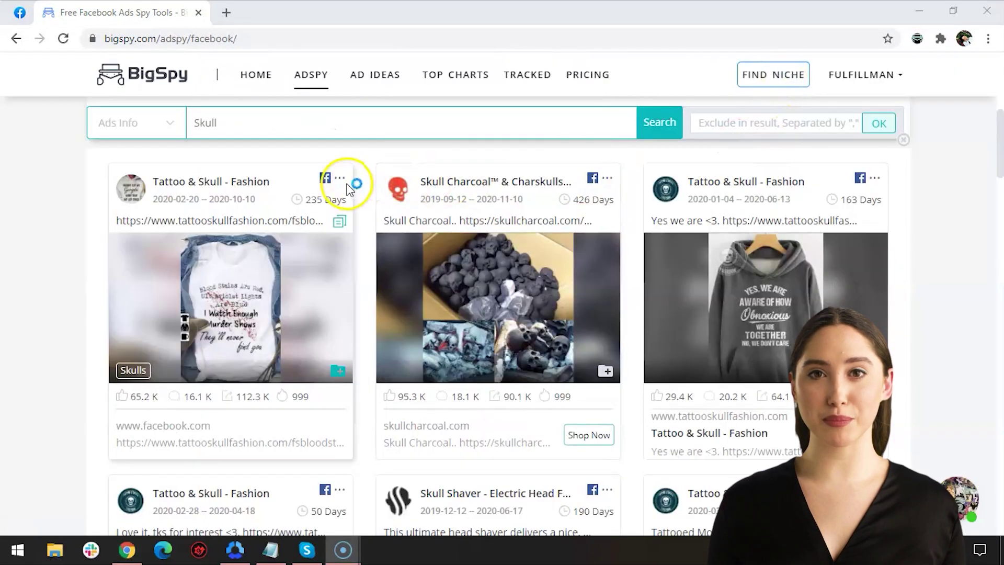
Step: Add the first Skull ad to My Tracked with Track It
click(339, 180)
click(275, 210)
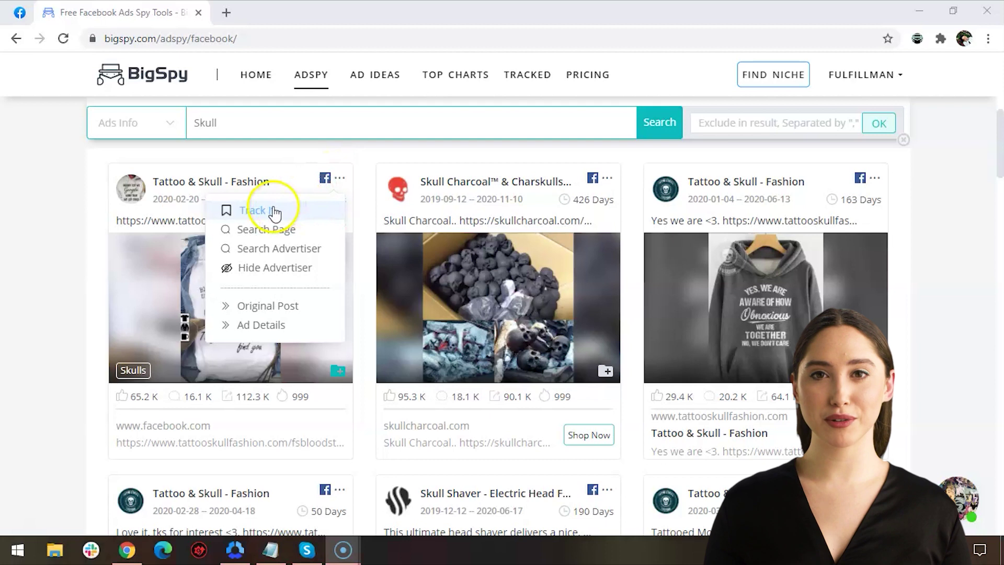
click(276, 210)
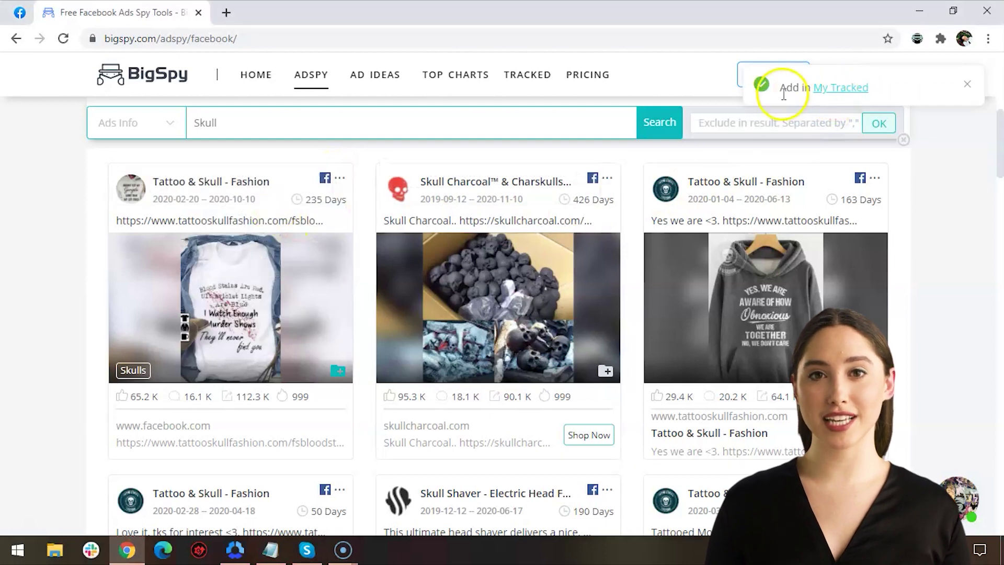
Step: View the ad's original Facebook post, then close it
click(340, 180)
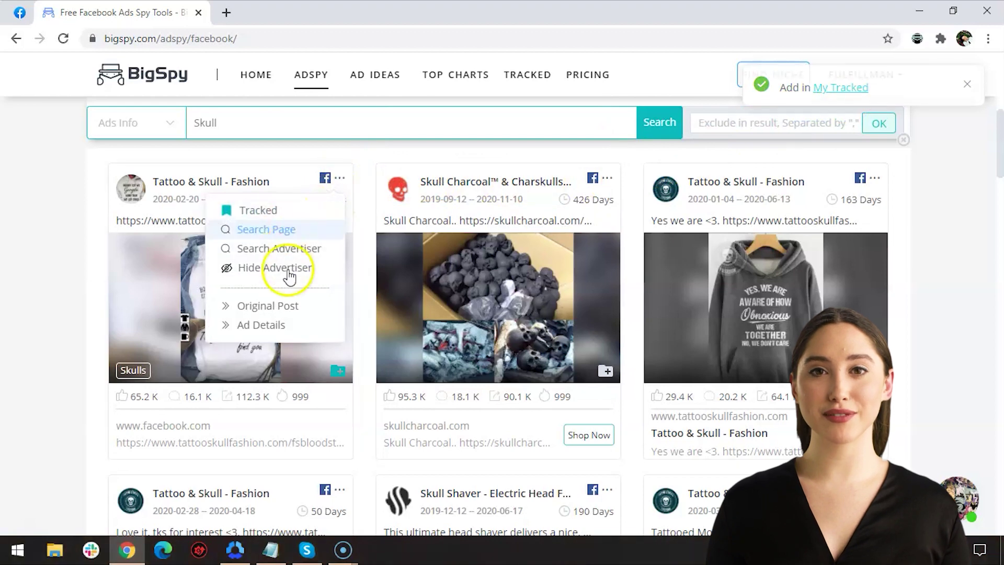
click(291, 311)
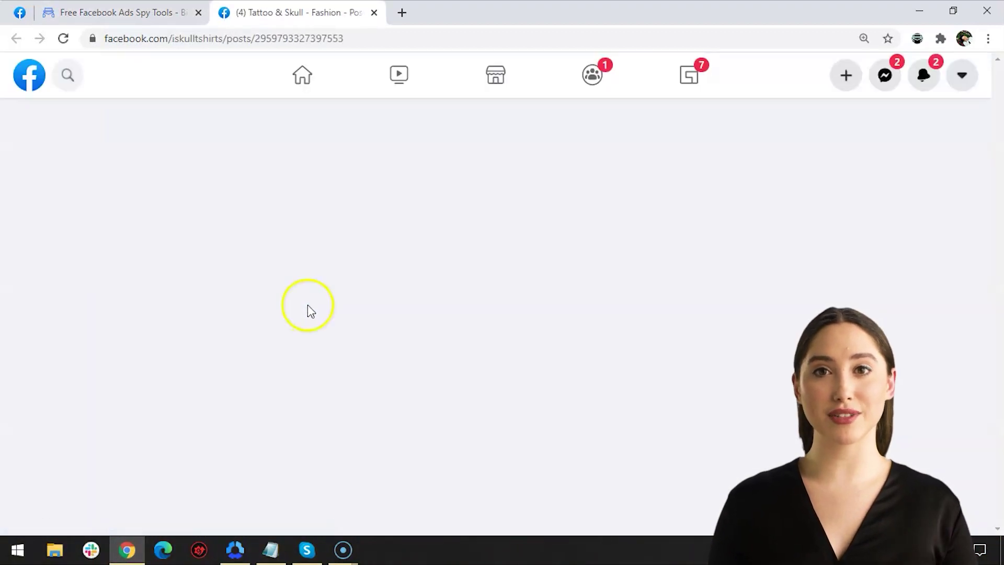
drag(998, 68, 999, 123)
click(374, 12)
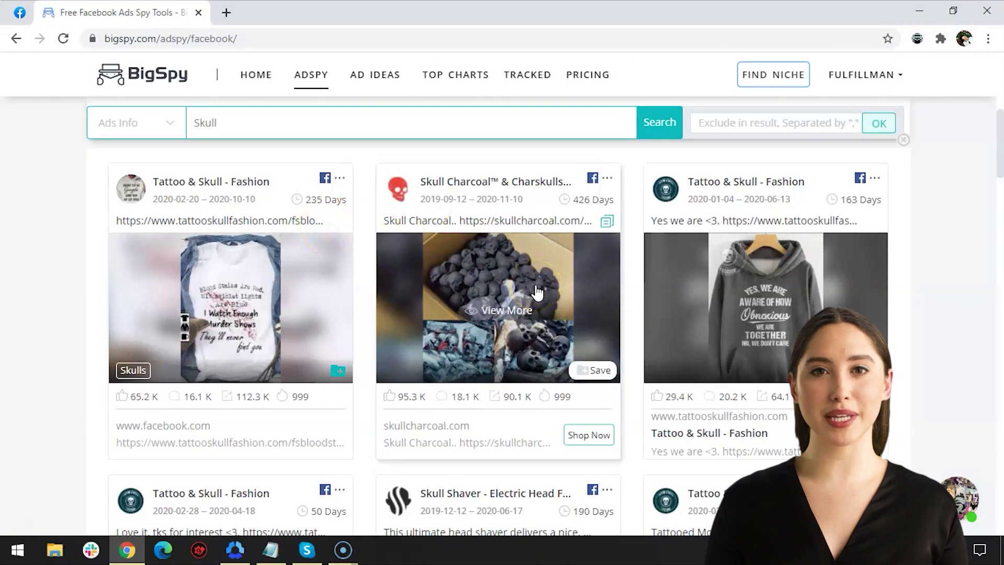
click(608, 410)
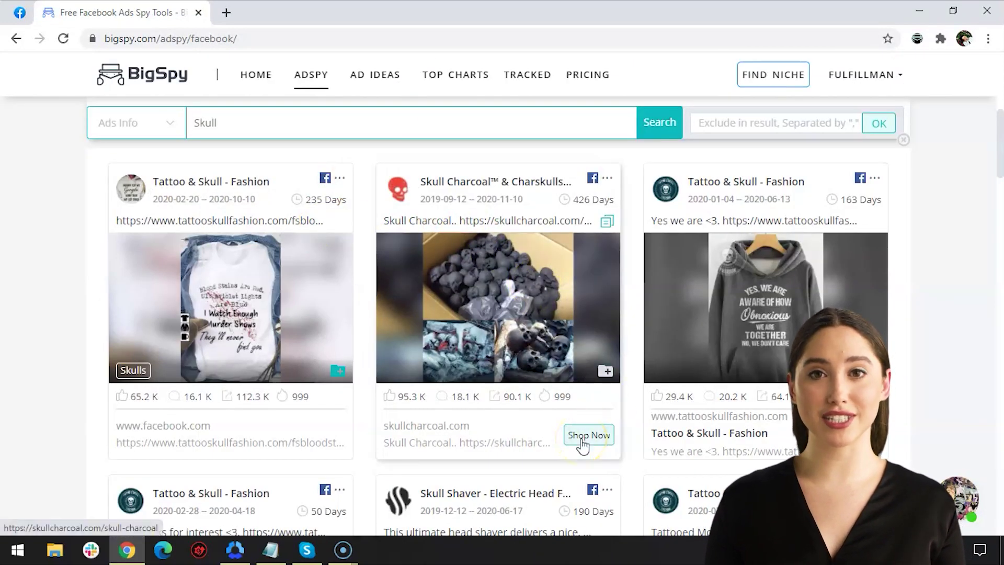
click(582, 440)
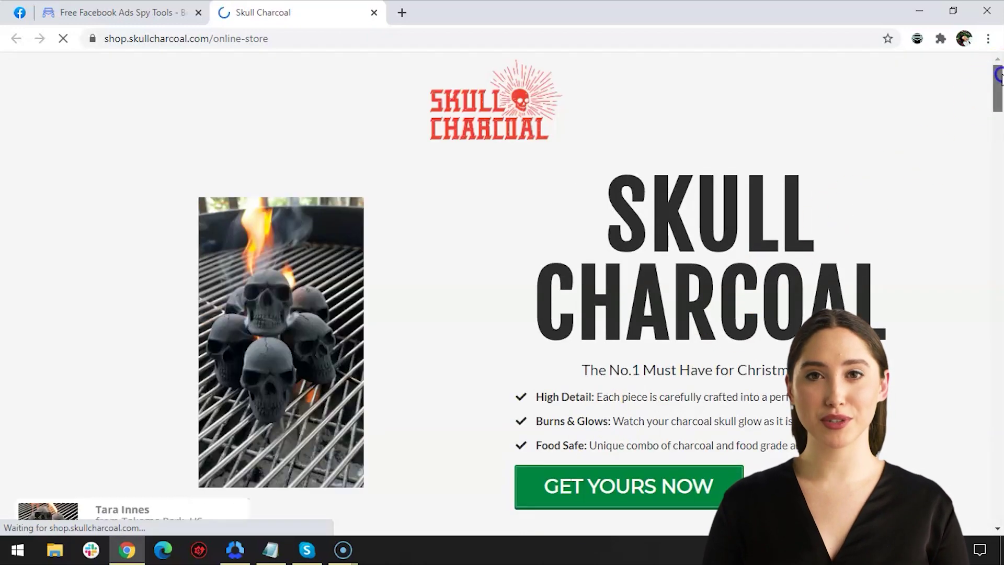
drag(999, 84, 1000, 128)
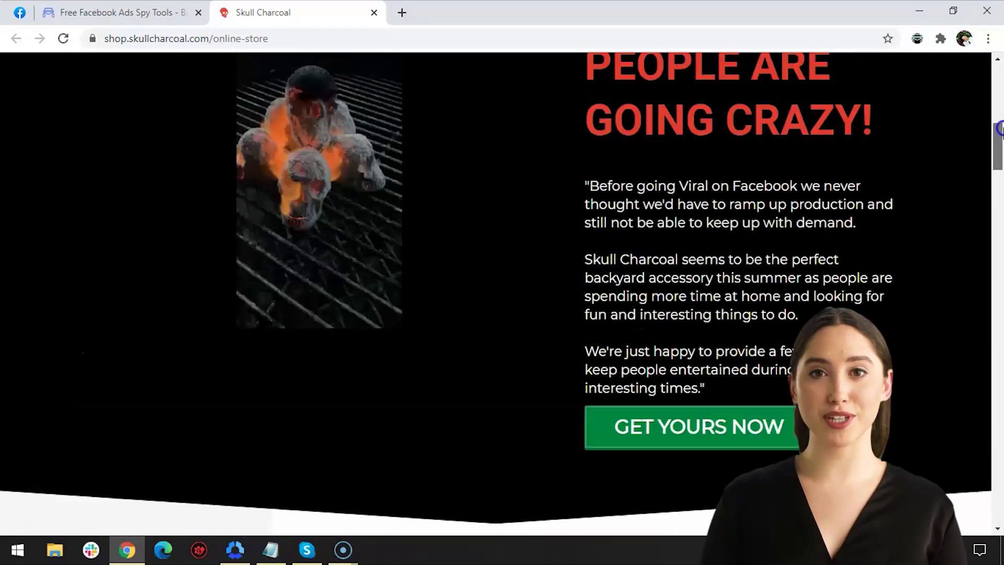
drag(1000, 128, 998, 68)
click(374, 13)
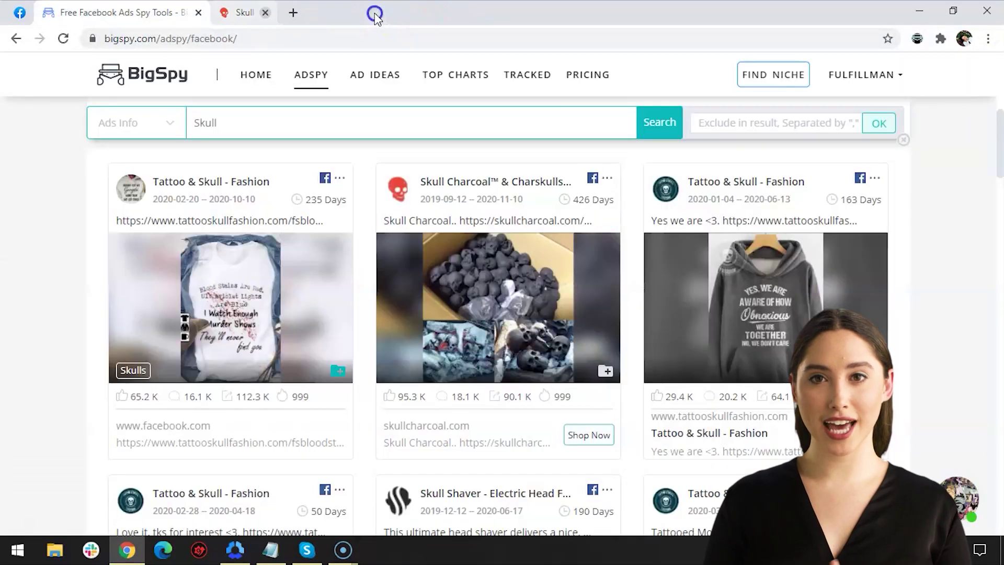
Step: Switch to Instagram and browse its ad results
mouse_move(231, 307)
click(409, 325)
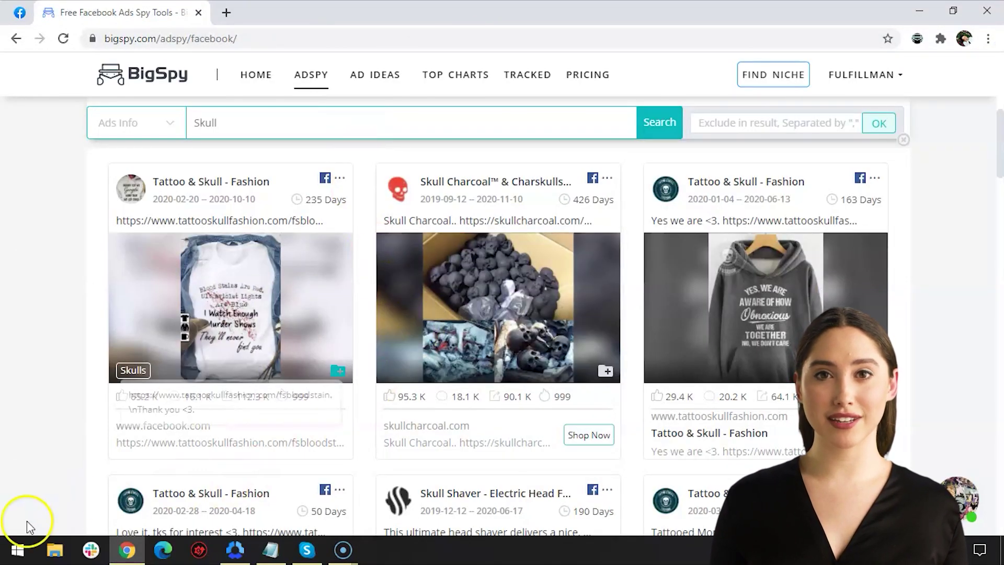
scroll(291, 448, down, 2)
scroll(239, 226, up, 10)
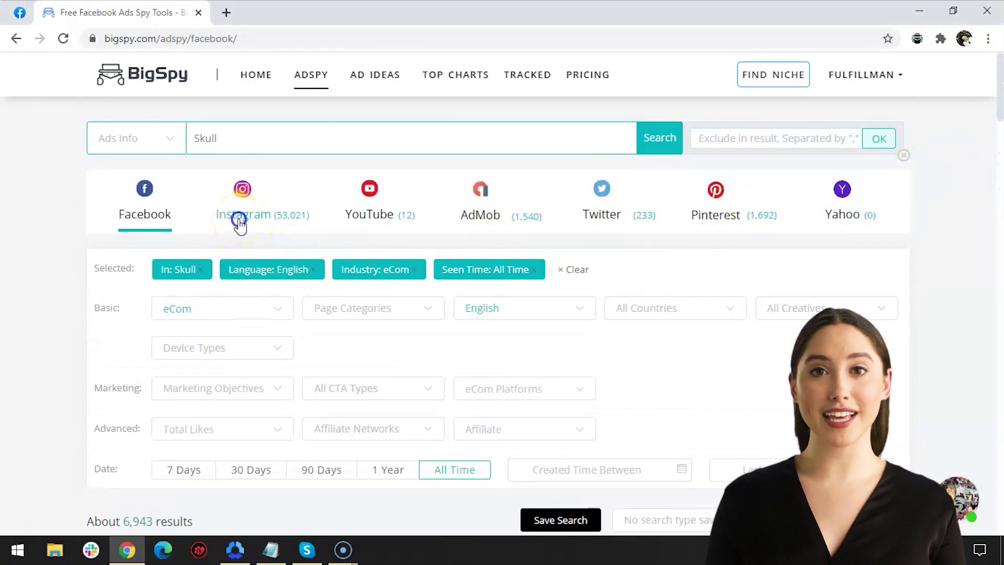
click(240, 220)
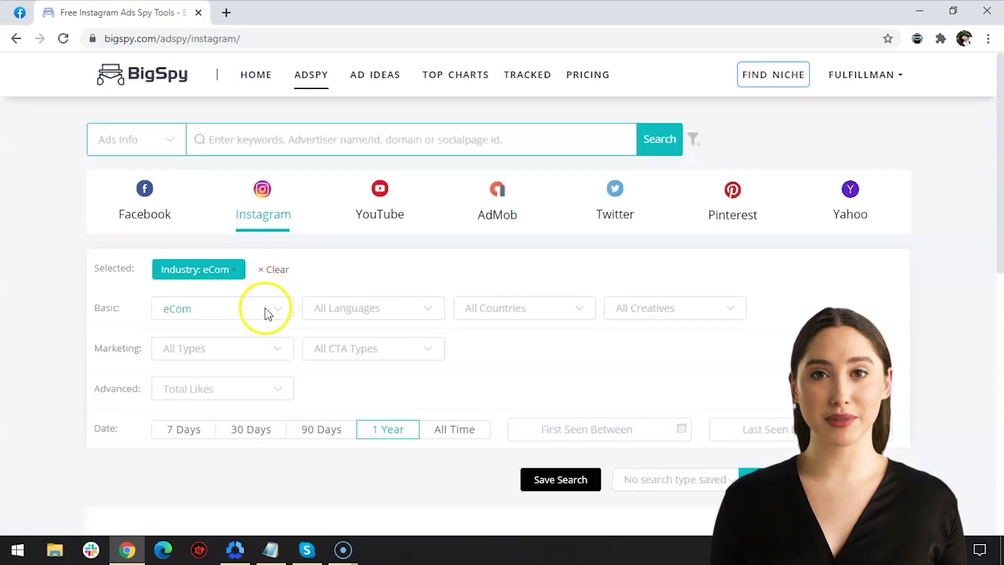
scroll(297, 392, down, 7)
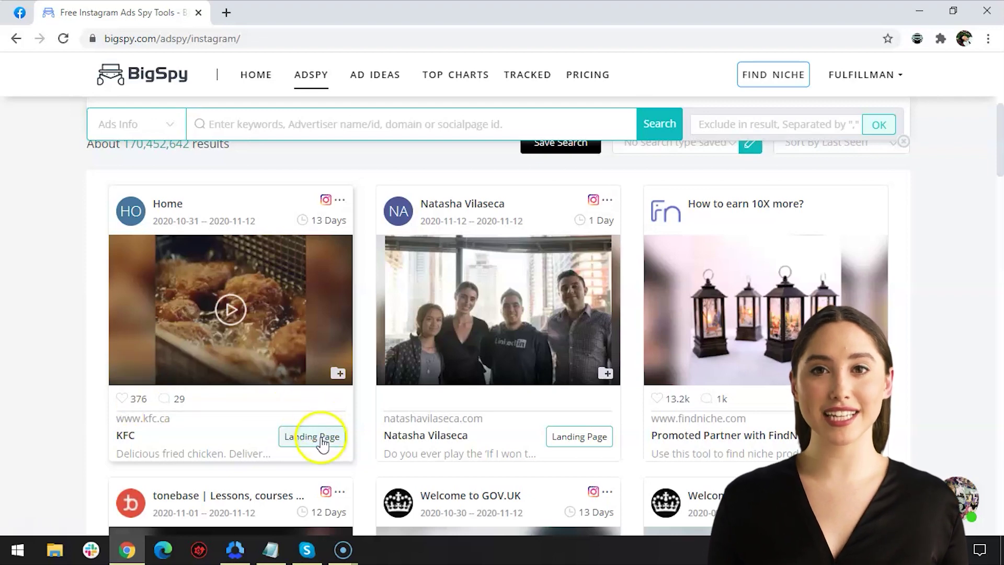
scroll(324, 426, up, 4)
scroll(381, 226, up, 3)
Step: Switch to YouTube and browse its ad results
click(381, 227)
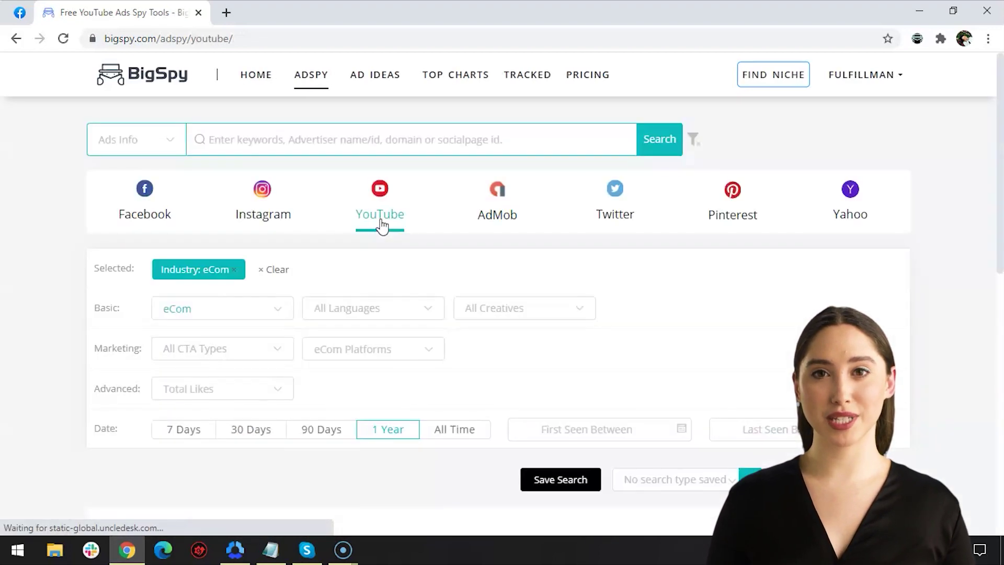
scroll(388, 354, down, 7)
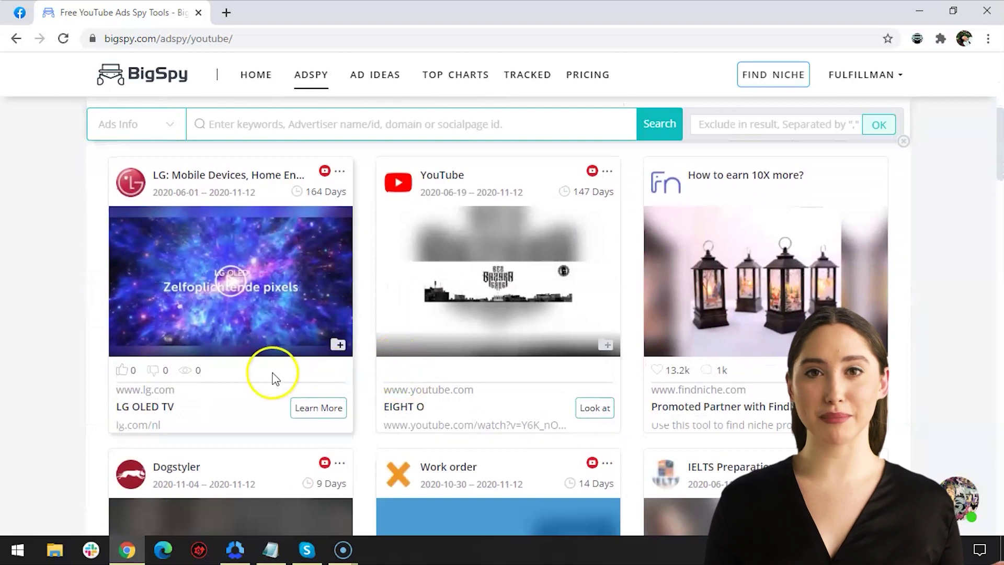
scroll(529, 409, down, 5)
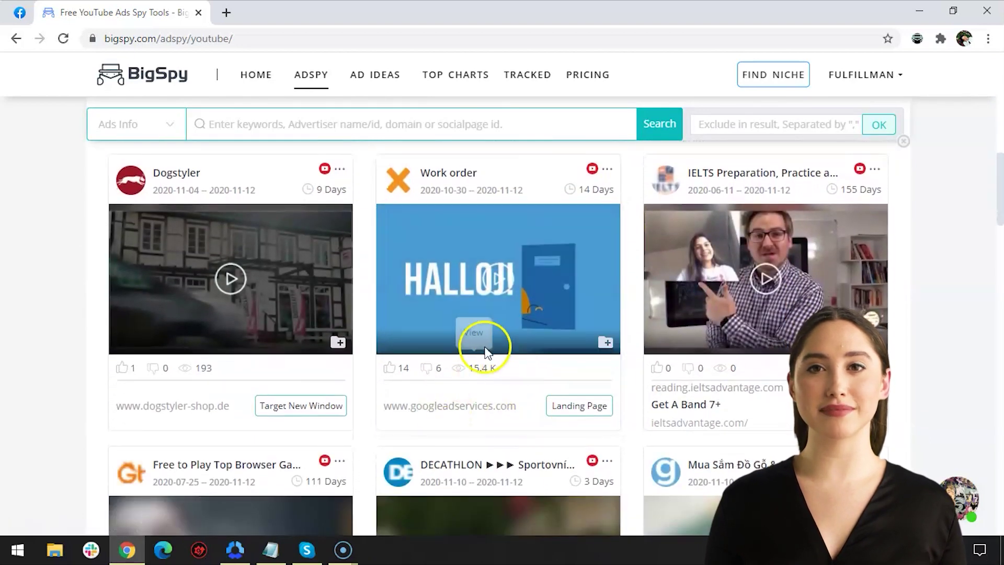
scroll(523, 348, up, 10)
Step: Browse the AdMob and Twitter ad results
click(493, 212)
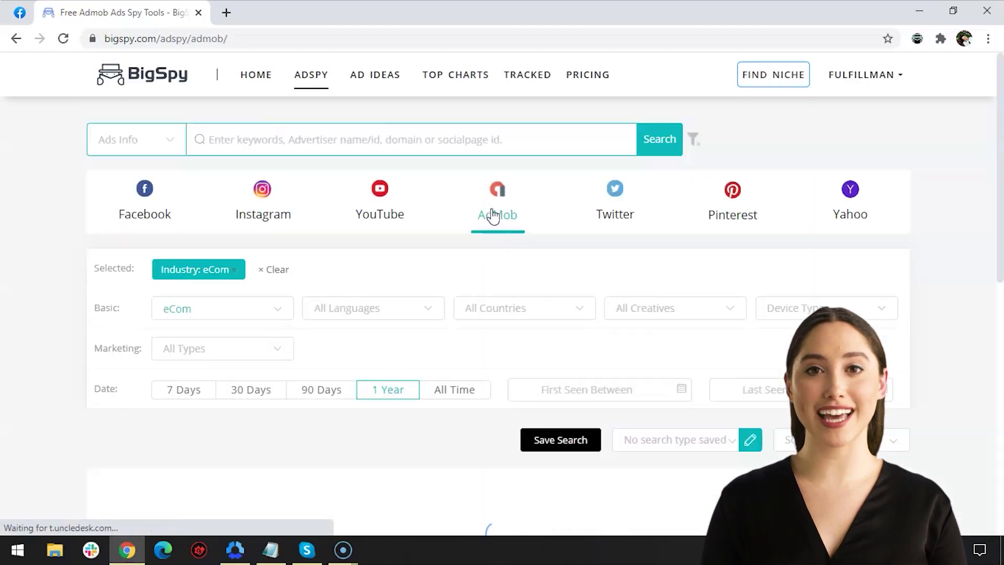
scroll(419, 355, down, 5)
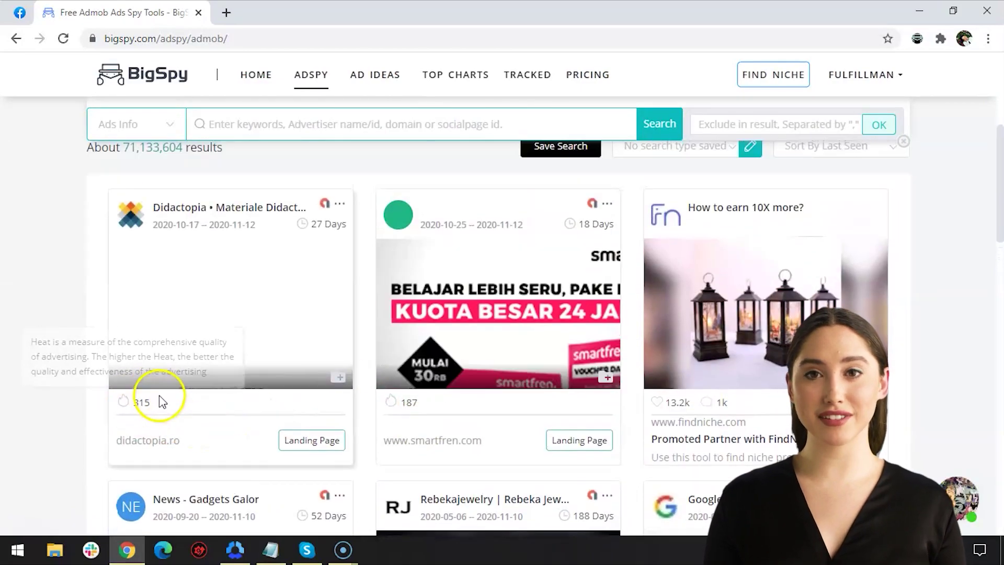
scroll(404, 399, up, 5)
click(609, 220)
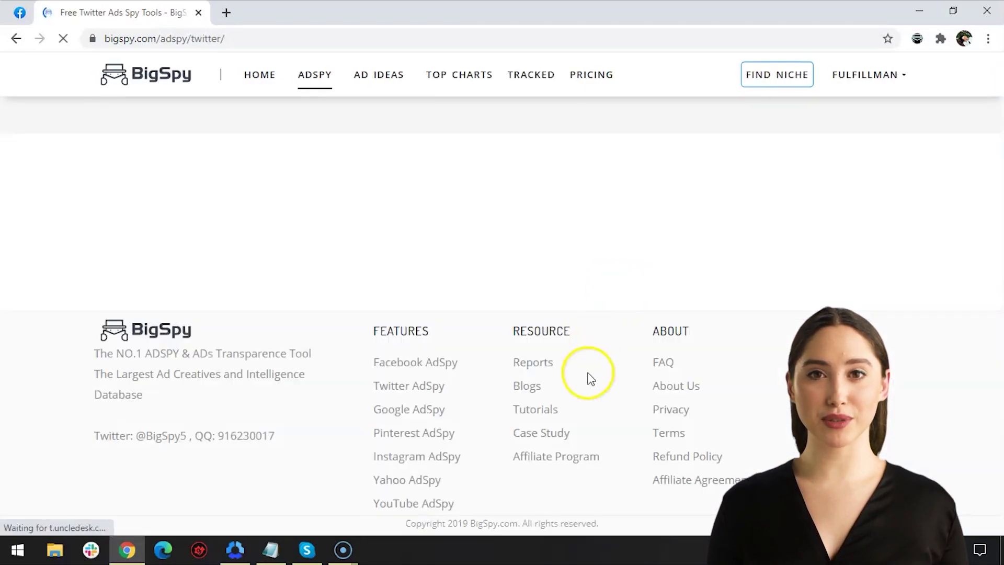
scroll(602, 408, down, 4)
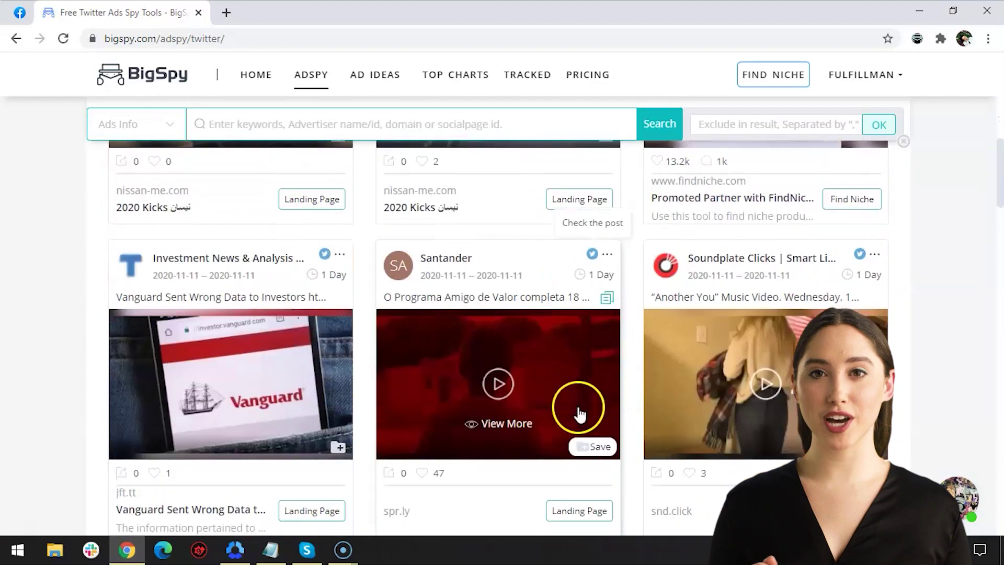
scroll(579, 414, down, 2)
scroll(541, 398, up, 1)
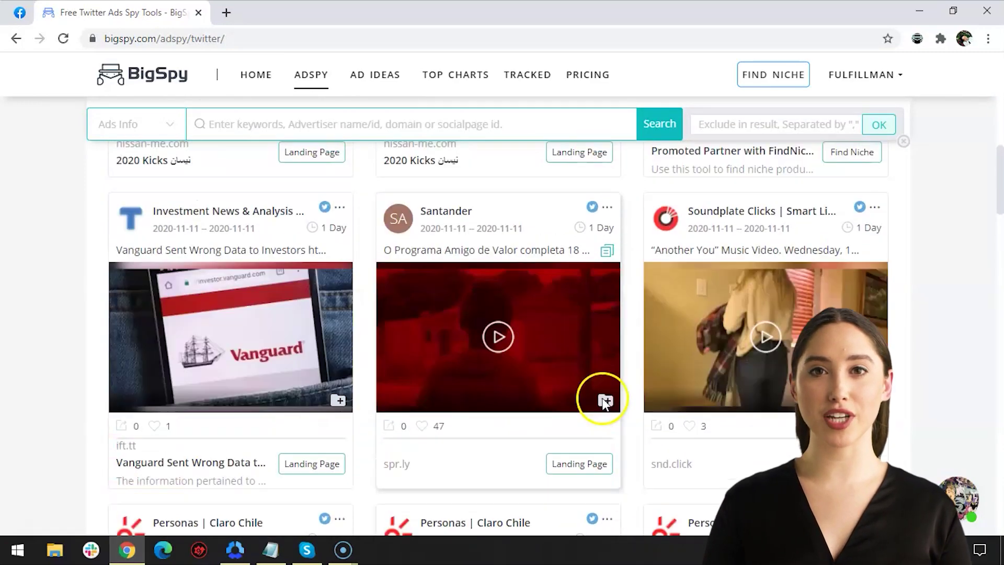
scroll(598, 398, up, 5)
Step: Browse the Pinterest and Yahoo ecommerce ads, then bring up the Ad Ideas rankings
click(731, 176)
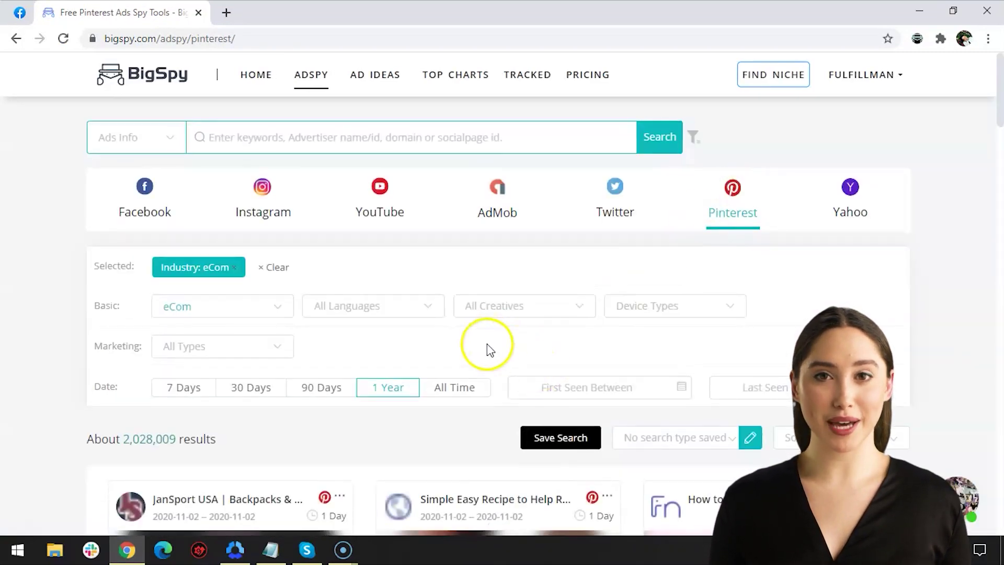
scroll(487, 346, down, 3)
scroll(497, 363, down, 2)
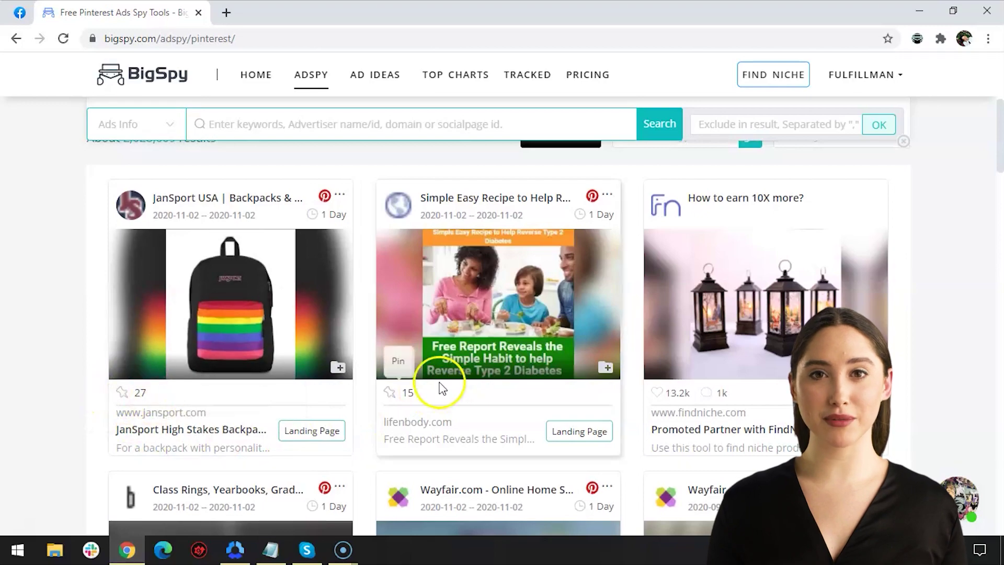
scroll(440, 385, up, 5)
click(850, 194)
scroll(565, 359, down, 3)
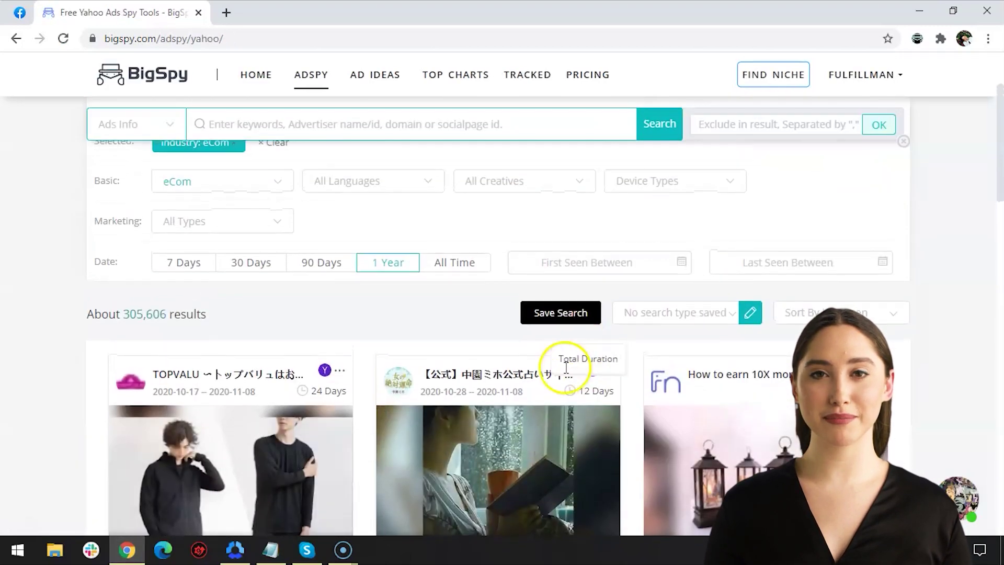
scroll(164, 361, down, 4)
scroll(666, 352, up, 5)
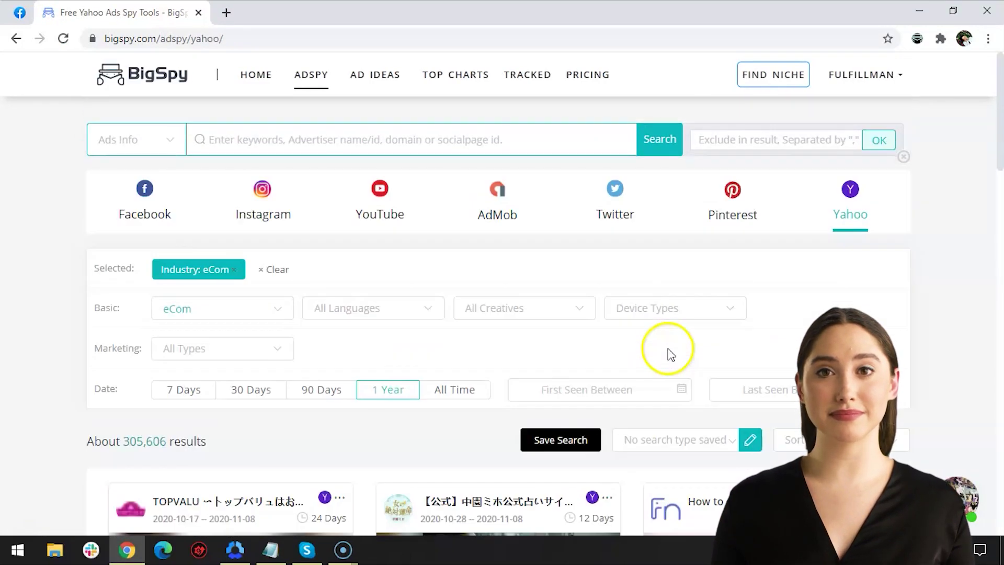
click(374, 78)
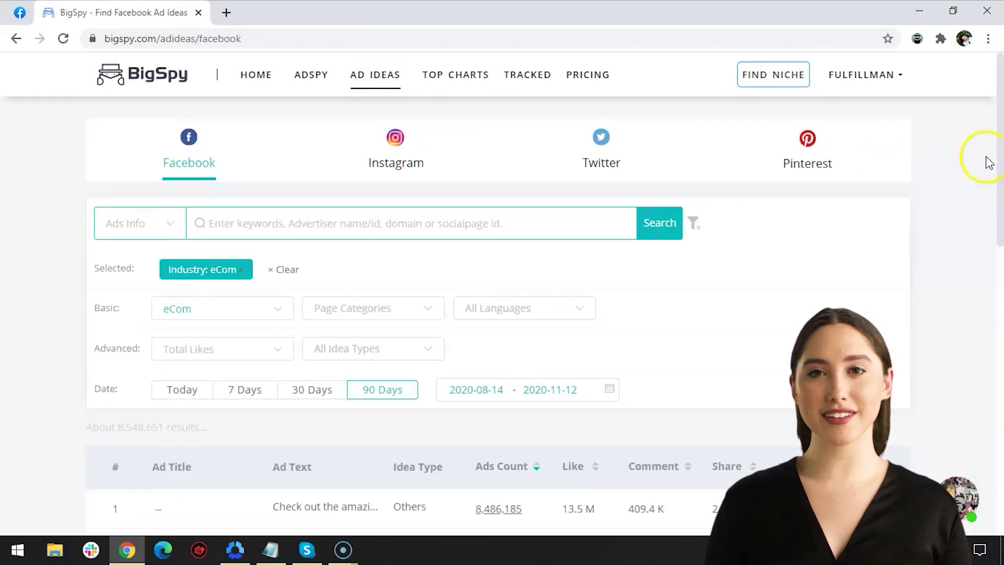
Step: Scroll the Facebook Ad Ideas table, then view the locked Top Charts advertiser rankings
scroll(989, 162, down, 5)
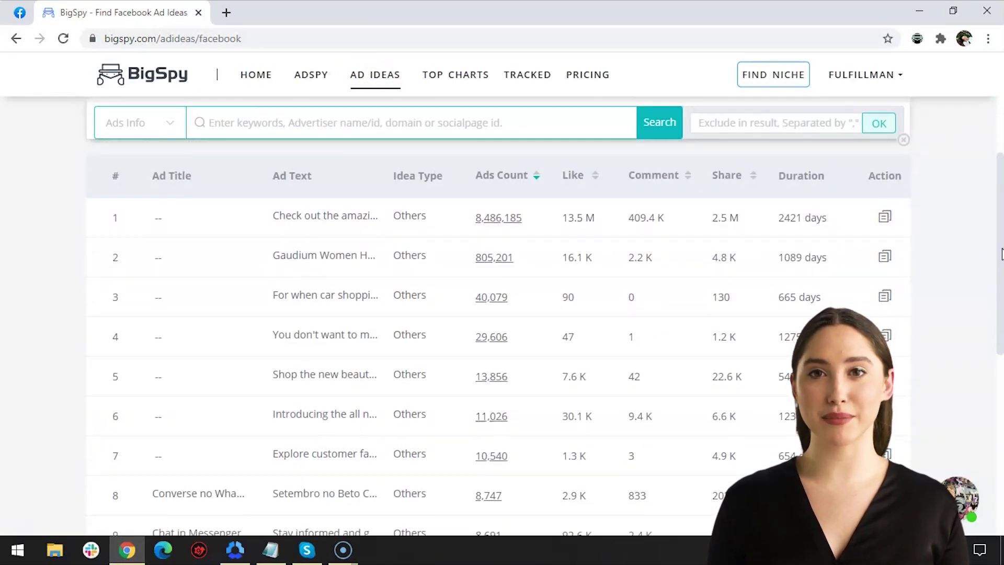
scroll(1002, 253, down, 5)
scroll(1003, 229, up, 8)
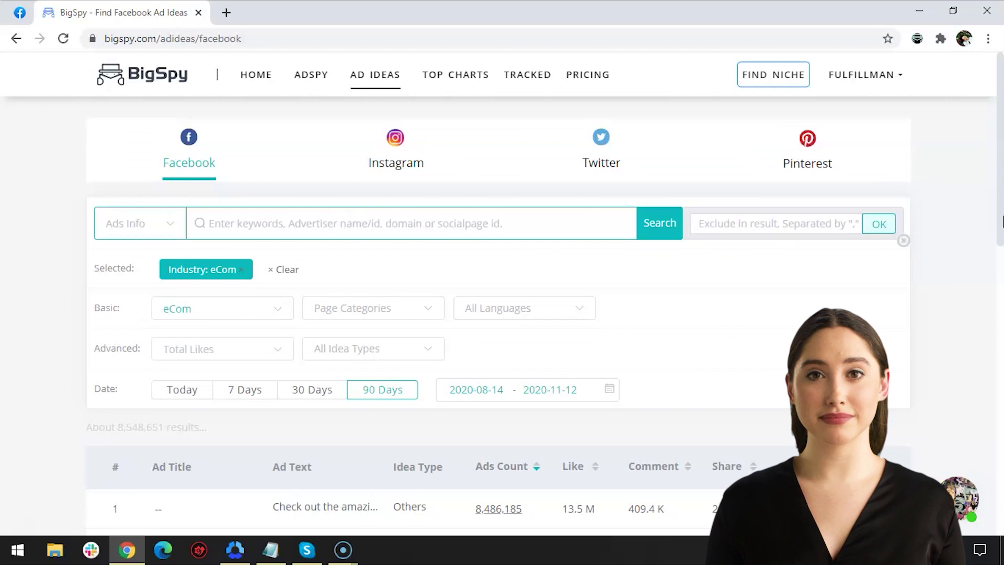
scroll(1003, 228, down, 3)
click(467, 93)
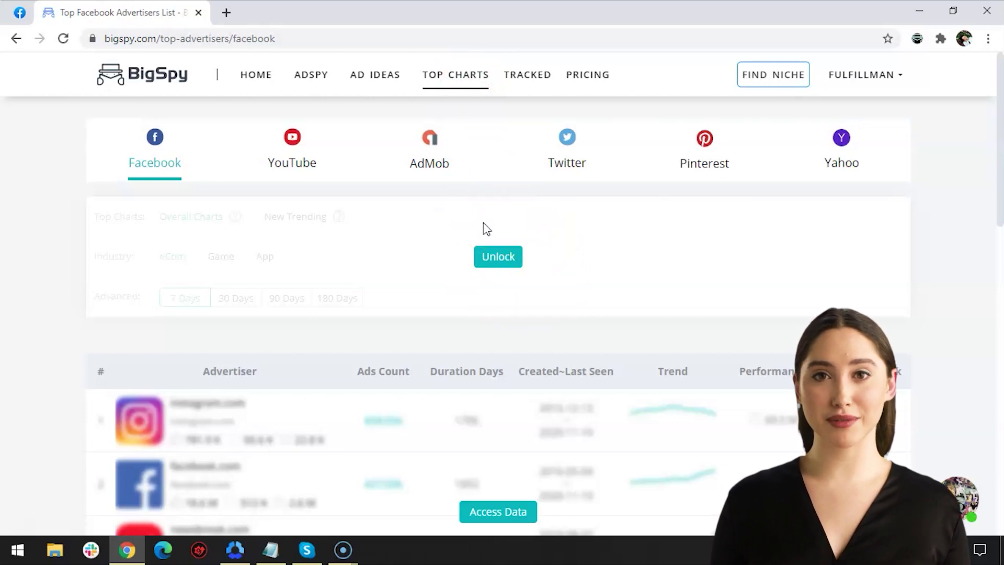
click(535, 76)
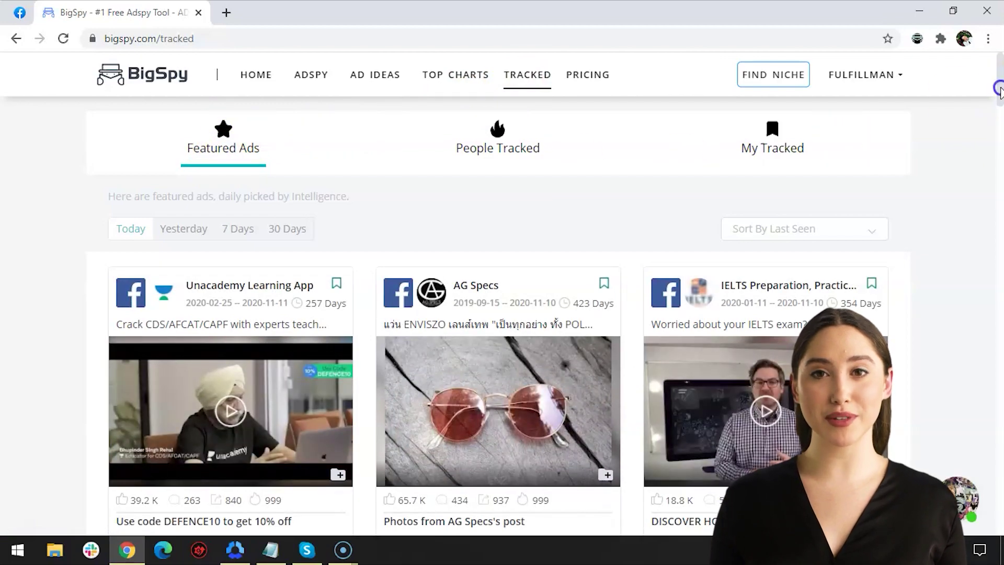
Step: Browse Featured and People Tracked ads, then check My Tracked for the Tattoo & Skull ad
drag(1000, 90, 1001, 144)
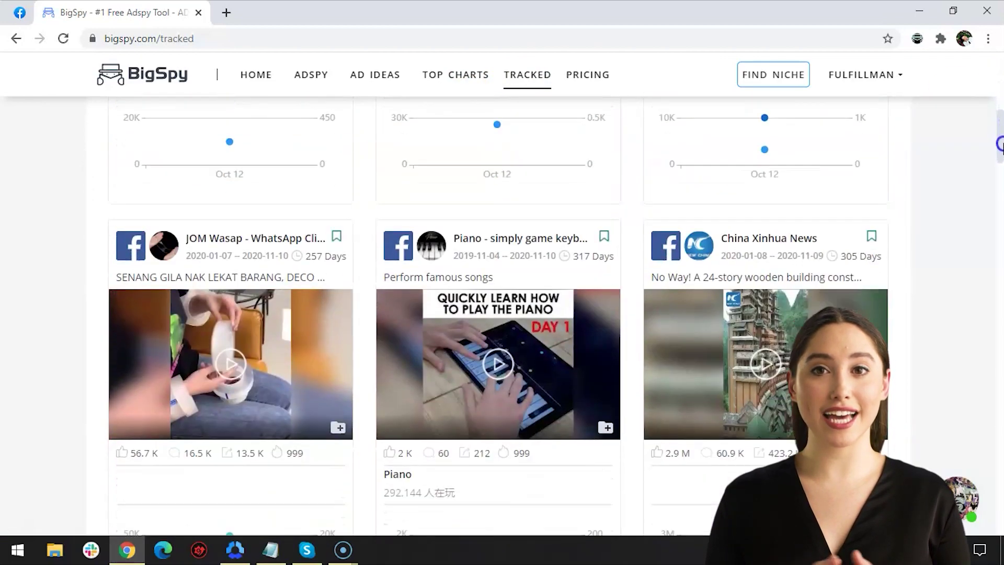
drag(1000, 144, 1000, 94)
click(499, 123)
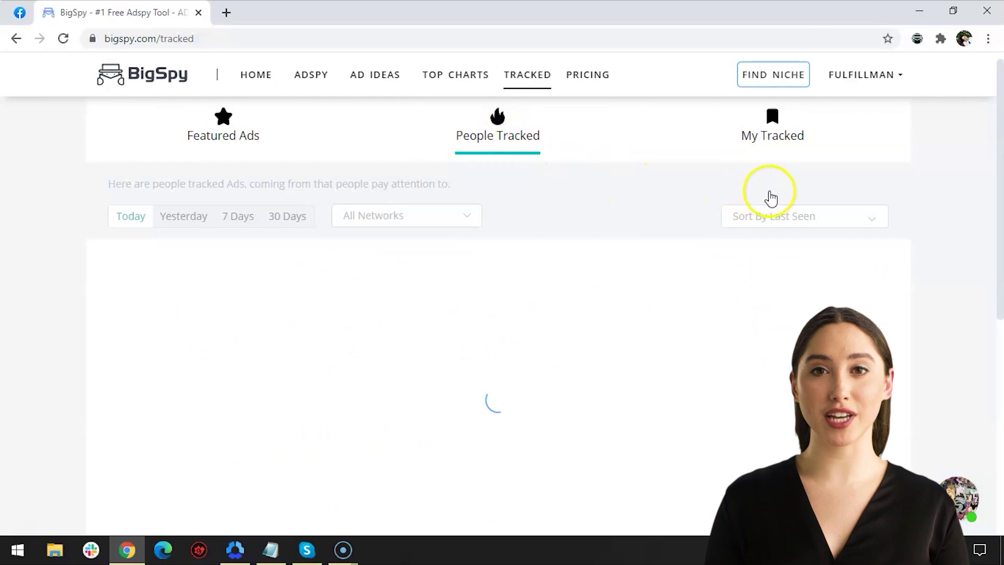
mouse_move(1000, 105)
mouse_down()
mouse_move(1000, 221)
mouse_move(1000, 94)
mouse_up()
click(772, 137)
scroll(194, 283, down, 2)
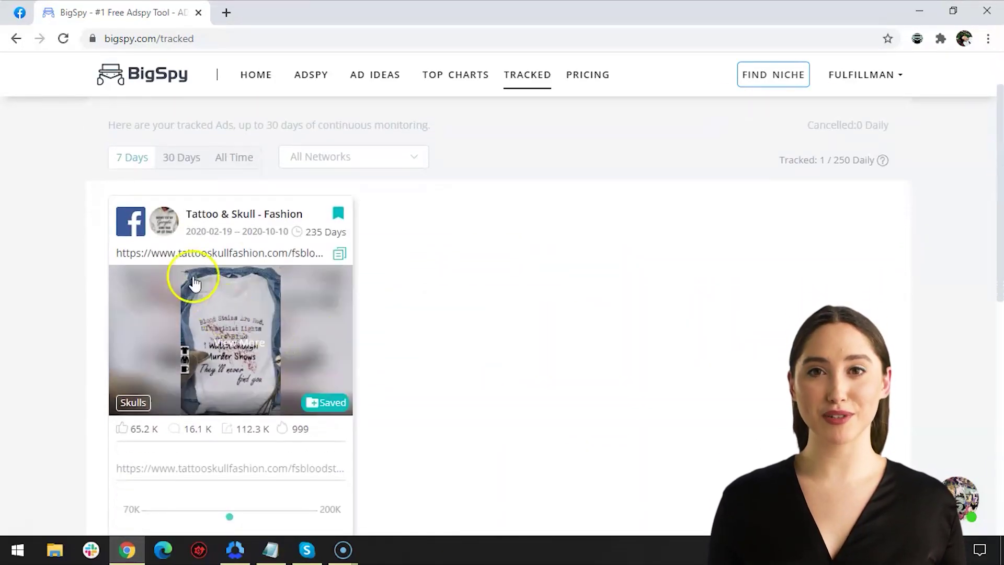
click(594, 81)
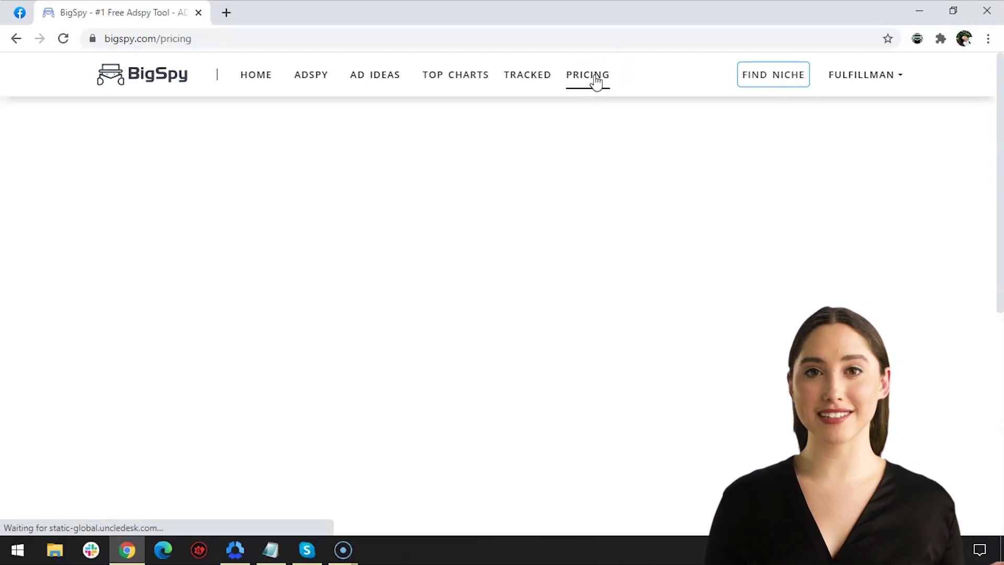
Step: Go back to the BigSpy home page and show the account's Profile details
click(147, 76)
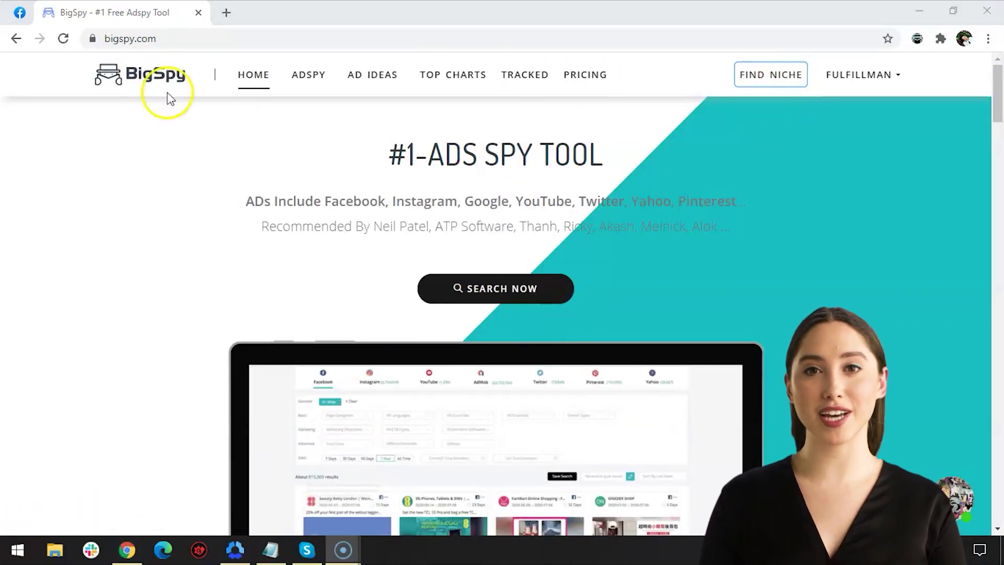
click(898, 76)
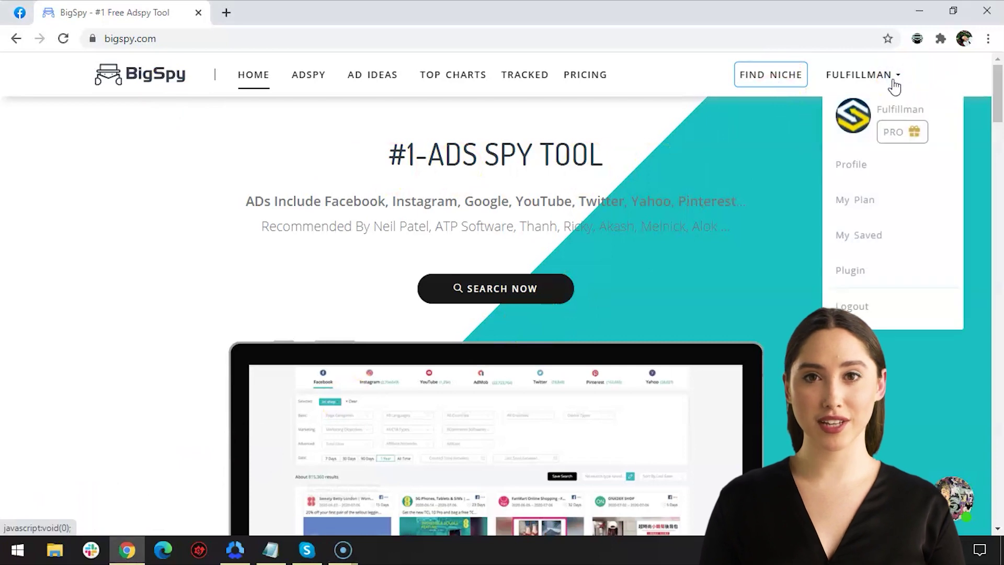
click(876, 174)
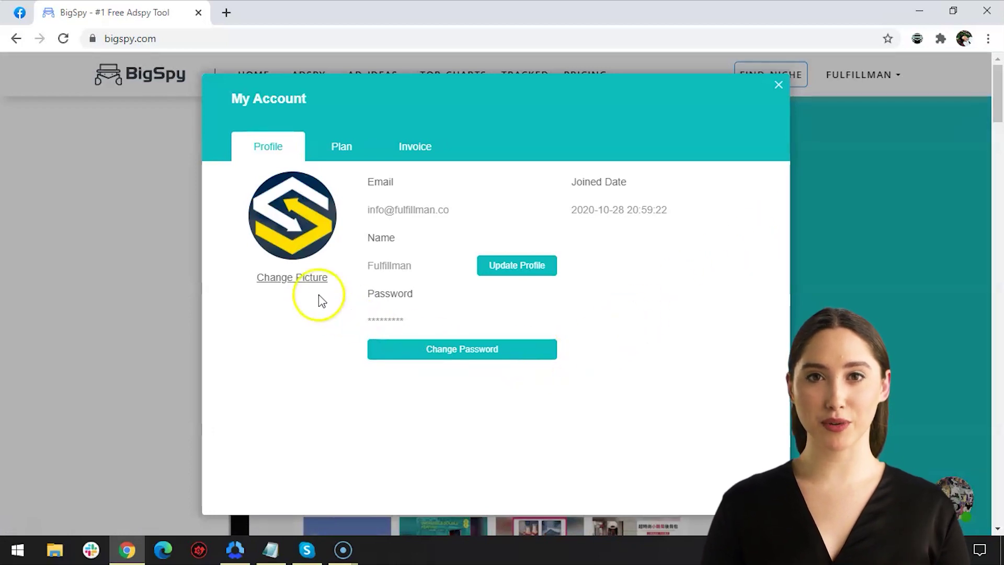
Step: Check the current subscription plan under My Plan
click(779, 87)
click(863, 199)
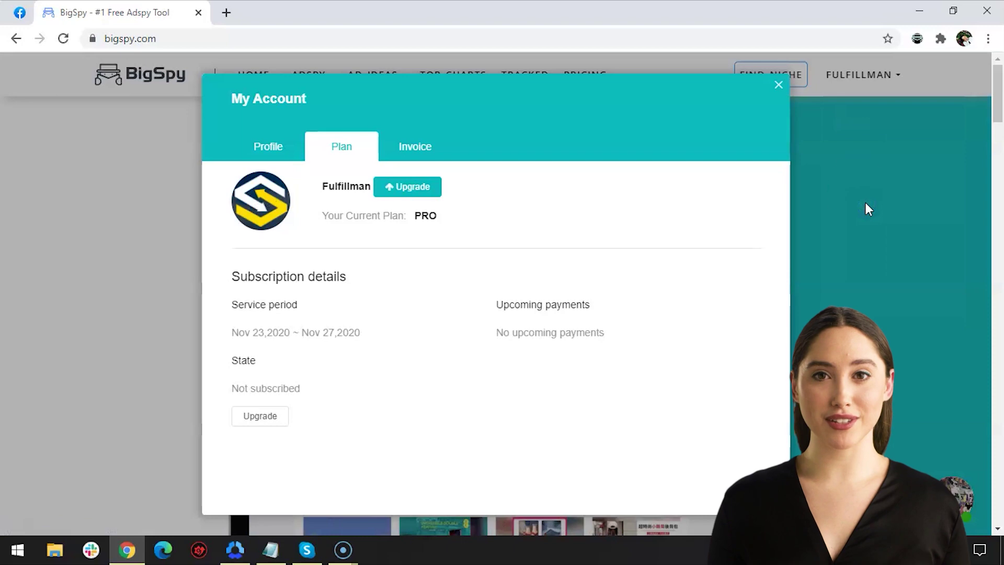
click(779, 86)
Step: Open My Saved and filter the saved ads by the Dropshipping and Skull labels
click(879, 233)
scroll(986, 157, down, 4)
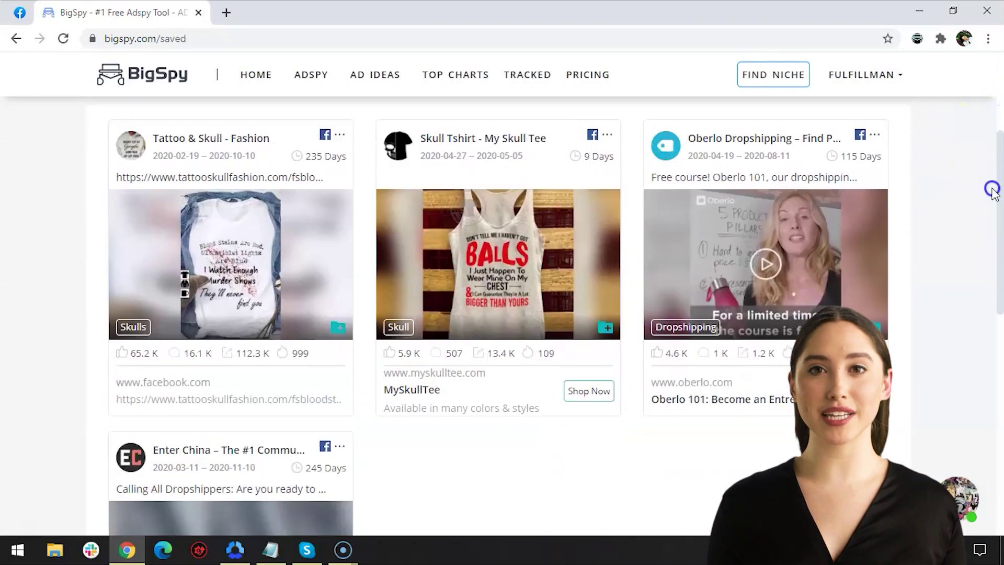
scroll(989, 188, up, 4)
click(204, 234)
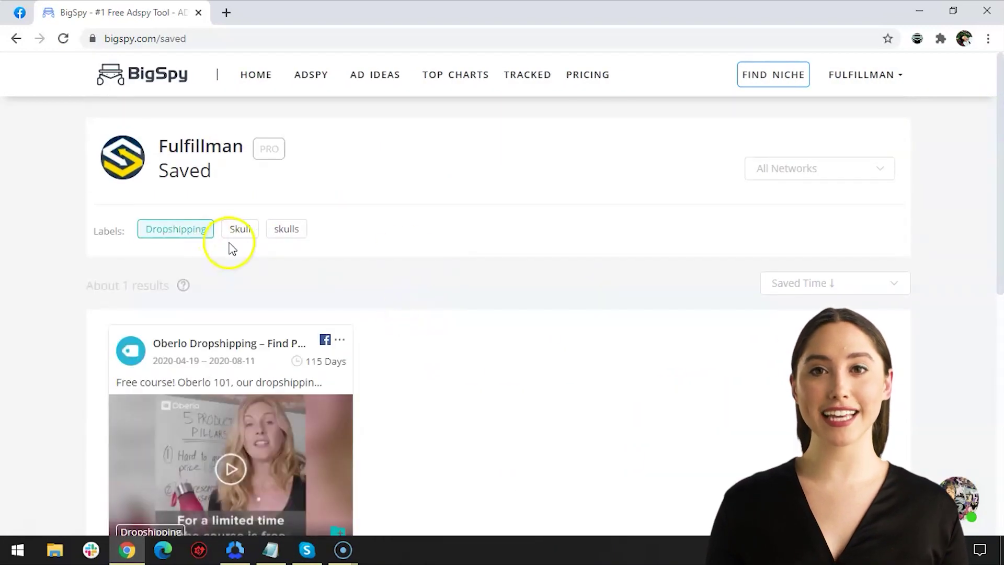
click(240, 229)
scroll(298, 159, down, 2)
scroll(697, 341, down, 3)
scroll(697, 341, up, 5)
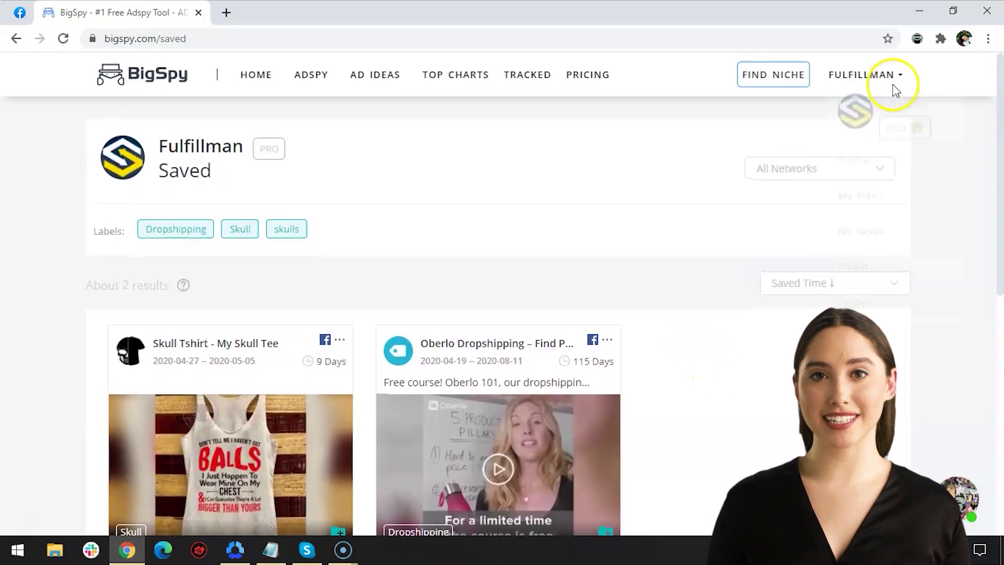
Step: Glance at the BigSpy Chrome extension page, close it, and visit FindNiche
click(860, 273)
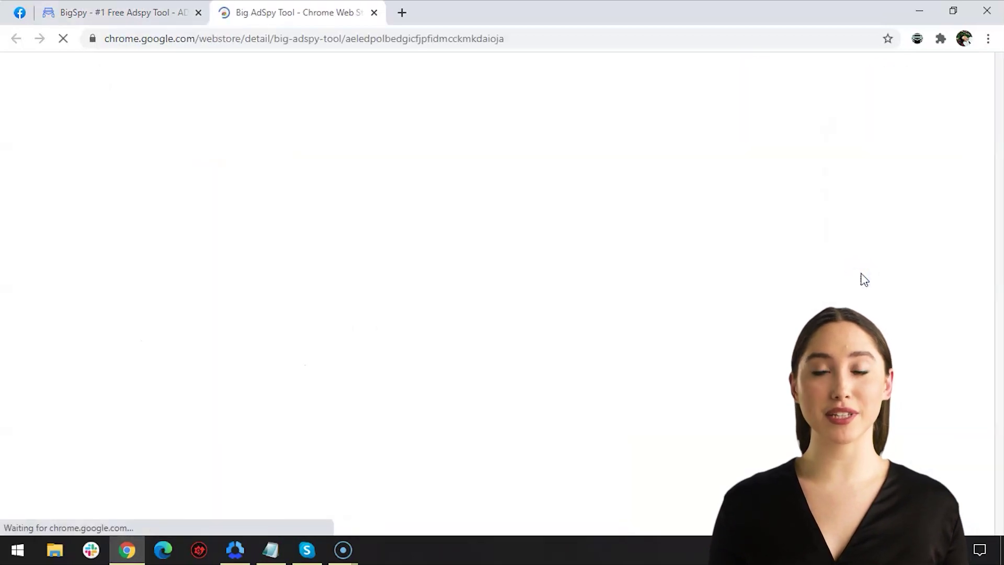
click(374, 12)
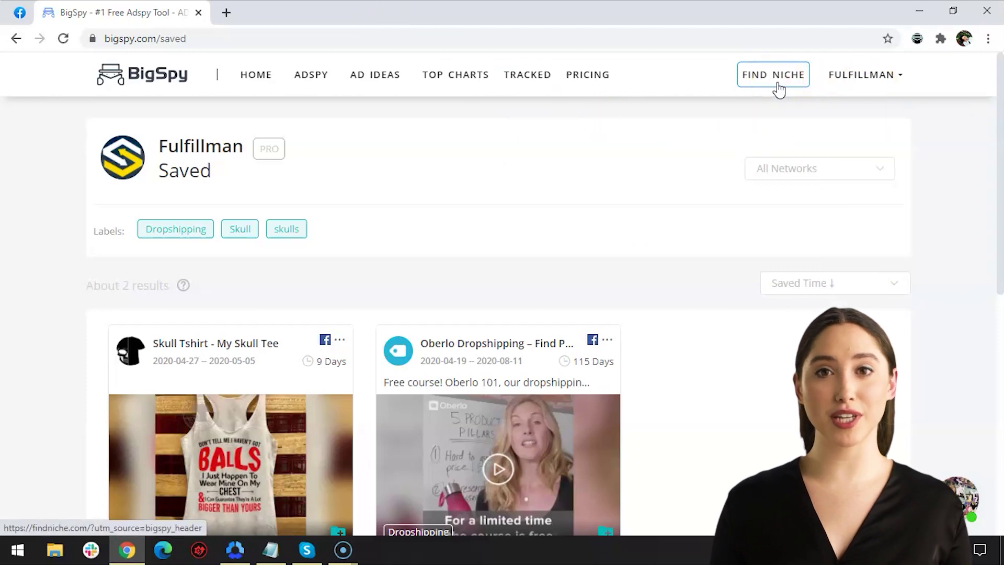
click(779, 89)
Step: Scroll the FindNiche page, close it, and return to the BigSpy home page
mouse_move(998, 94)
mouse_down()
mouse_move(999, 264)
mouse_move(999, 63)
mouse_up()
click(375, 12)
click(157, 79)
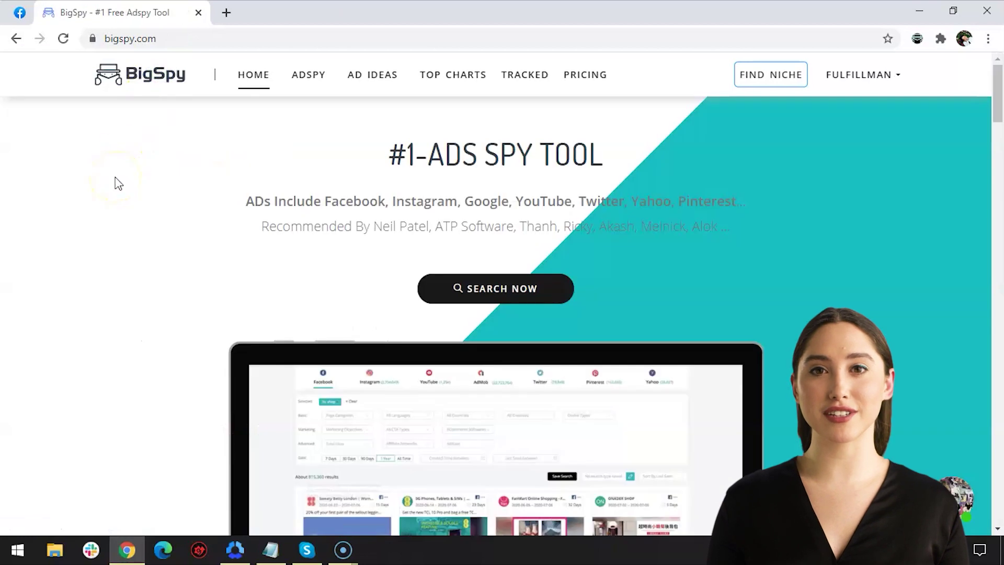